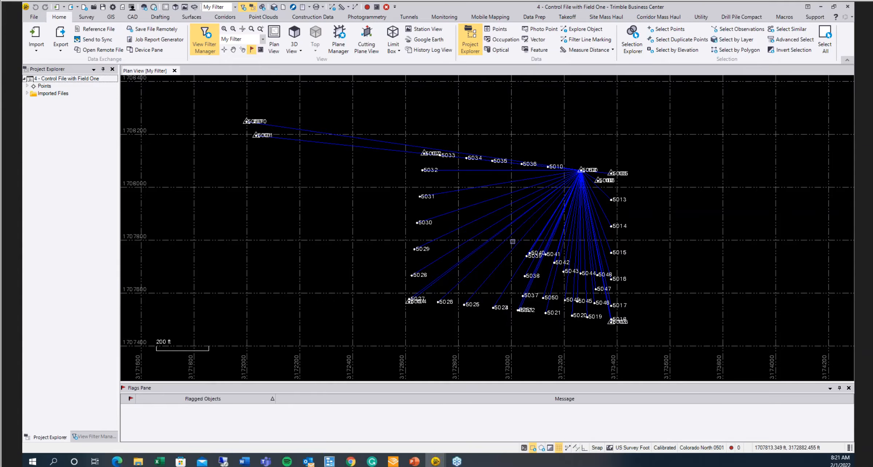
scroll(570, 175, "up", 6)
scroll(571, 175, "up", 10)
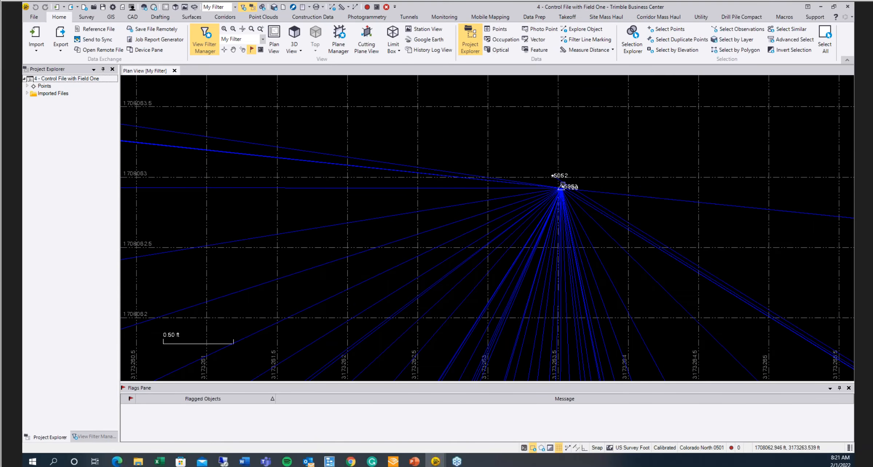
scroll(562, 184, "up", 2)
scroll(553, 184, "down", 8)
scroll(550, 185, "down", 8)
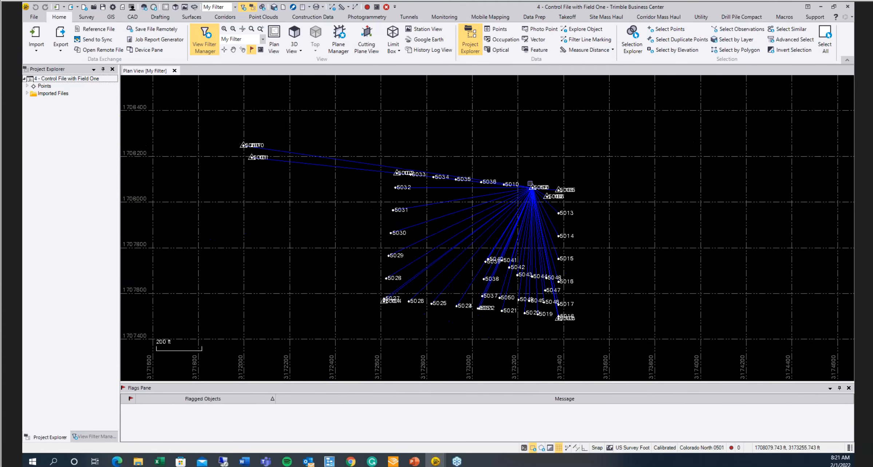
scroll(530, 184, "down", 1)
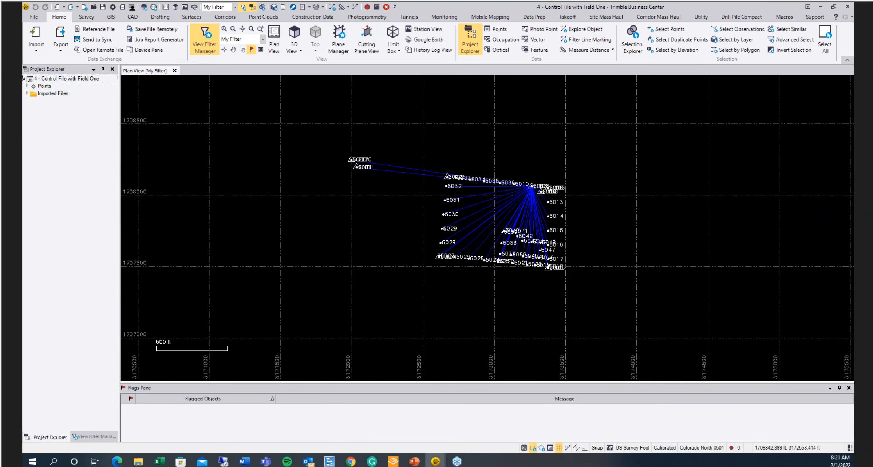
- Import the 2021128_211202_STK.job file from the Org Field folder into the plan view
left_click(140, 462)
left_click(459, 193)
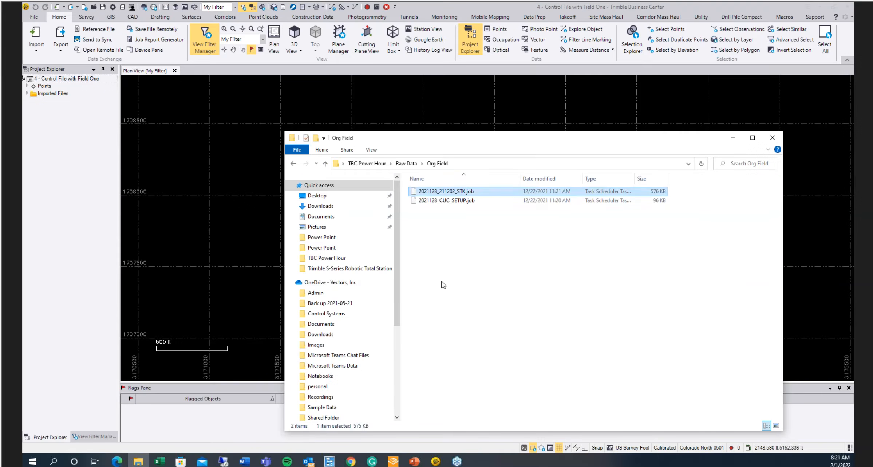
left_click_drag(534, 143, 506, 257)
left_click_drag(434, 305, 407, 232)
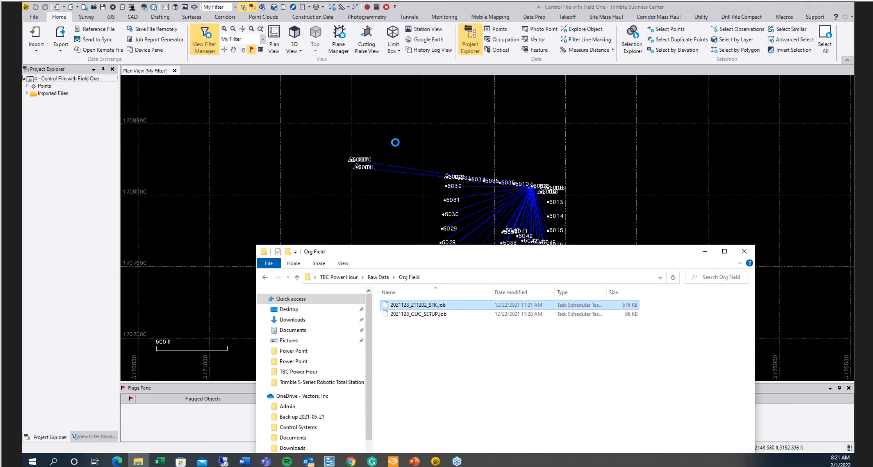
left_click(704, 251)
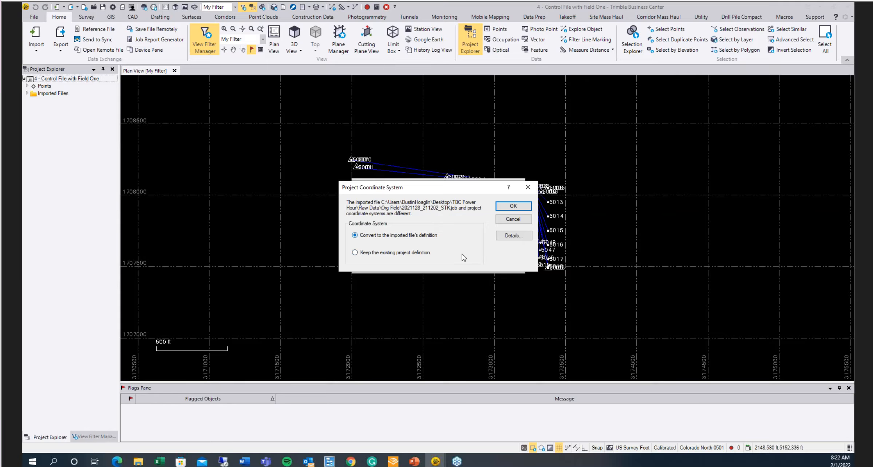
- Review the coordinate system comparison details between the project database and the imported job
left_click(525, 237)
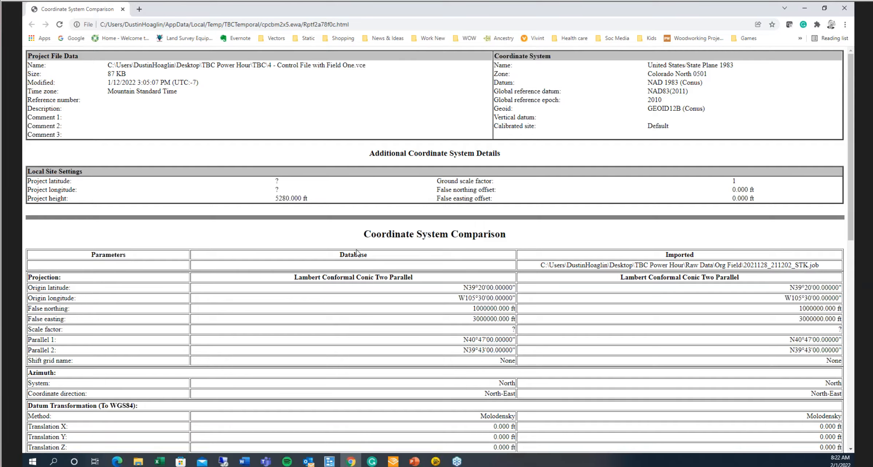
double_click(357, 254)
scroll(349, 273, "down", 2)
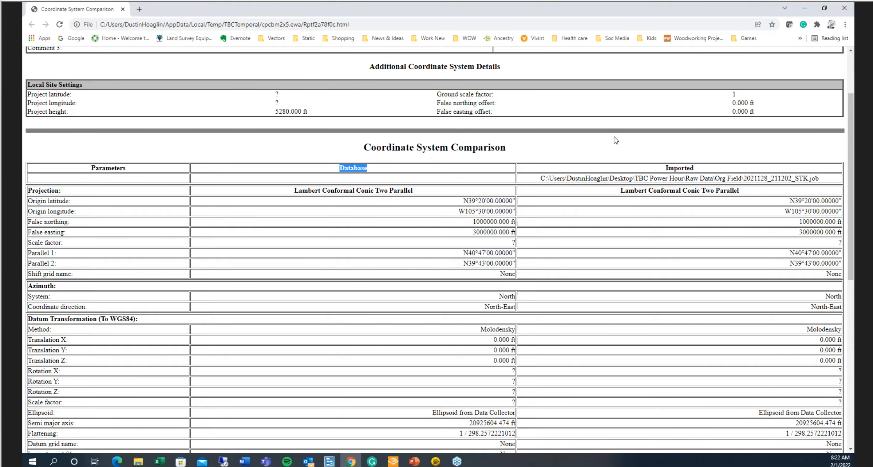
left_click(704, 168)
left_click_drag(703, 169, 641, 160)
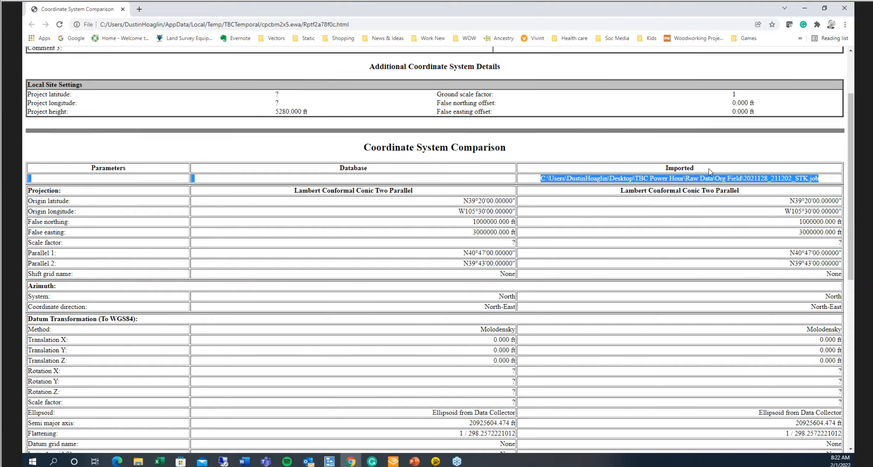
left_click_drag(693, 168, 823, 189)
scroll(577, 128, "down", 3)
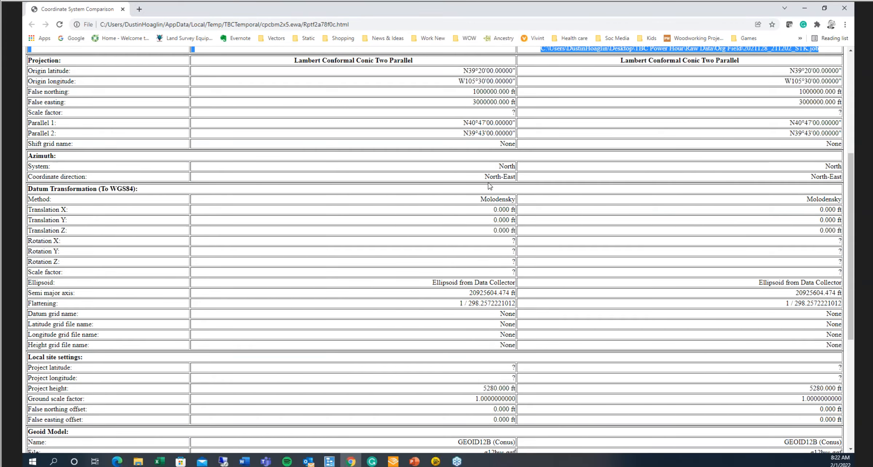
scroll(545, 219, "down", 5)
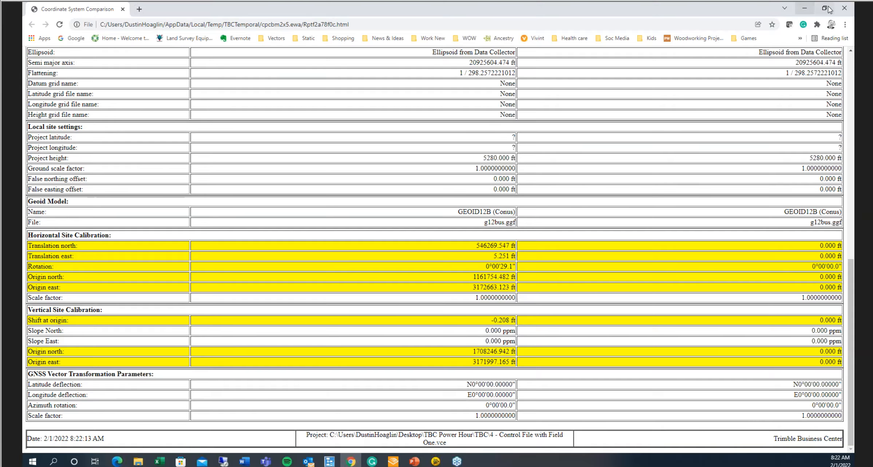
left_click(809, 10)
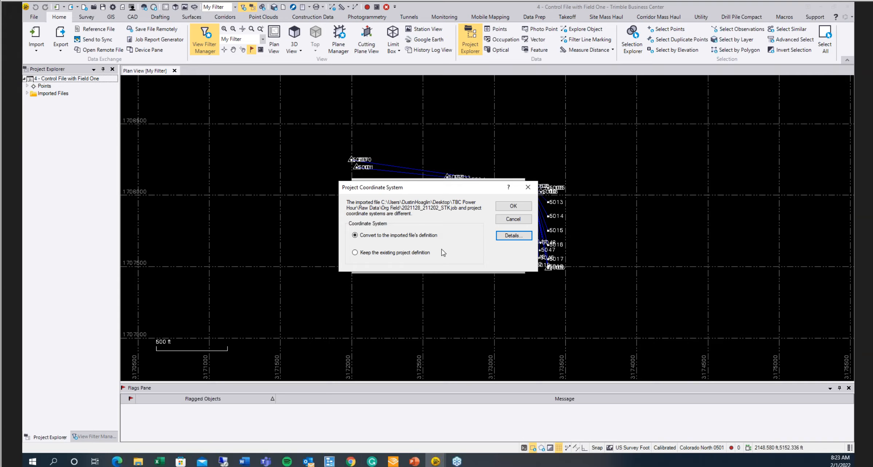
- Choose to keep the existing project coordinate system definition for the import
left_click(363, 253)
left_click(516, 206)
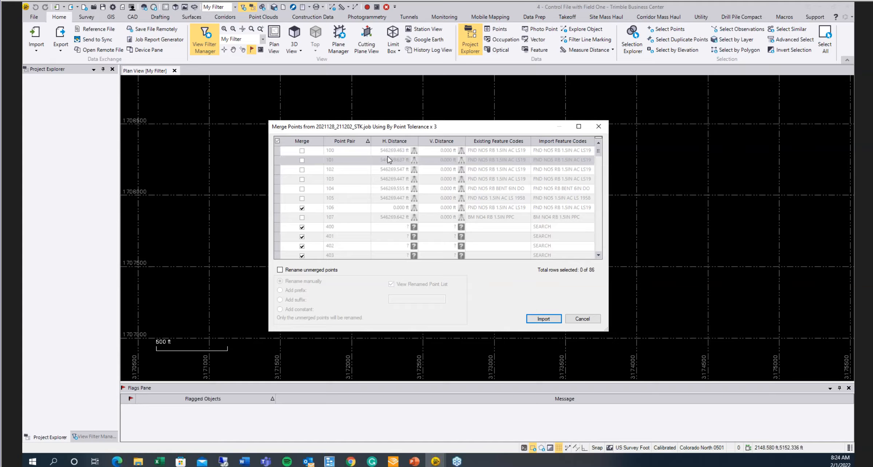
- Mark point pairs 100 through 107 for merging in the merge points list
left_click(302, 149)
left_click(302, 161)
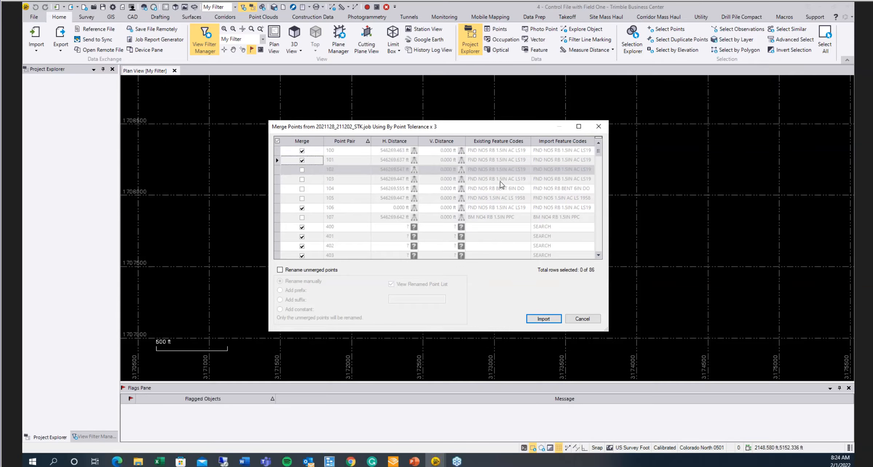
left_click(303, 170)
left_click(303, 170)
left_click(302, 179)
left_click(302, 189)
left_click(302, 199)
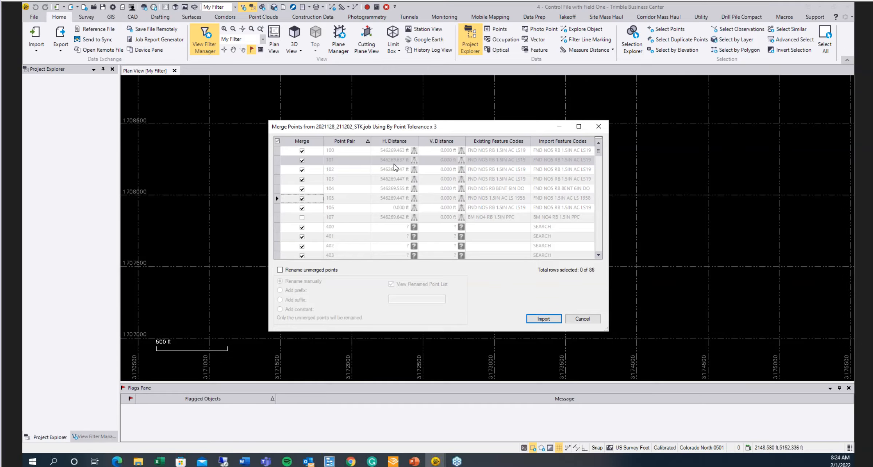
left_click(302, 217)
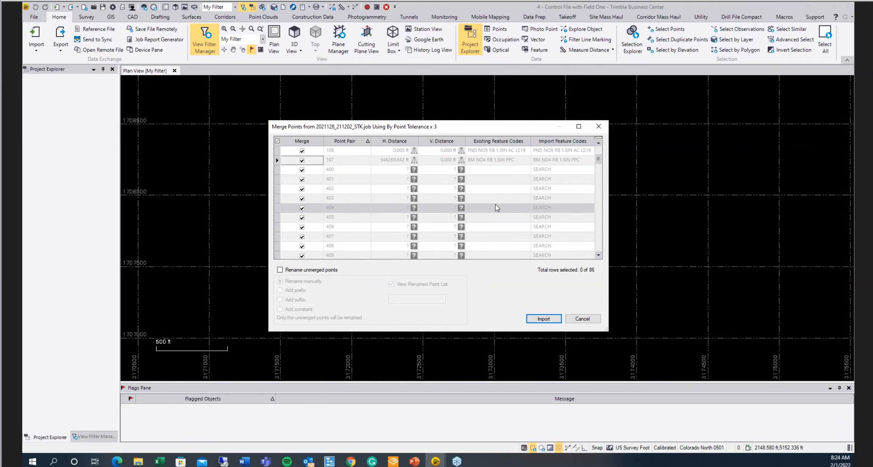
- Tick points 5000 and 5001 for merging as well and import the job
scroll(494, 199, "down", 7)
scroll(496, 204, "down", 3)
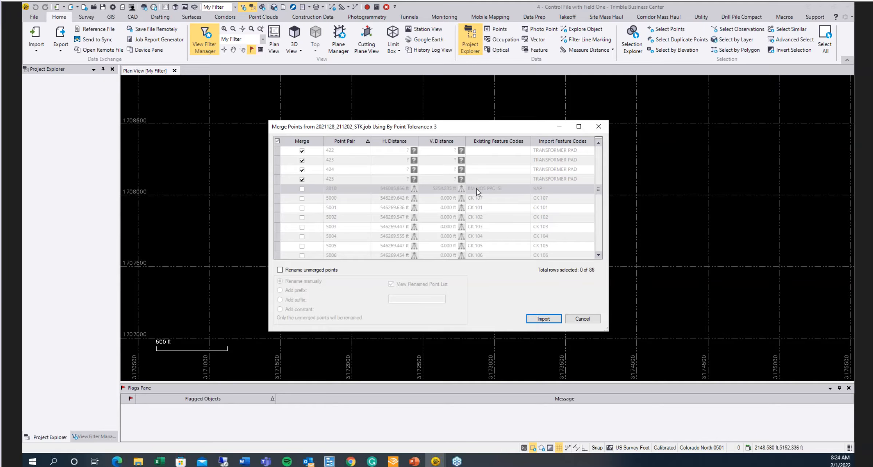
left_click(302, 188)
left_click(301, 189)
left_click(301, 198)
left_click(302, 208)
scroll(320, 218, "down", 3)
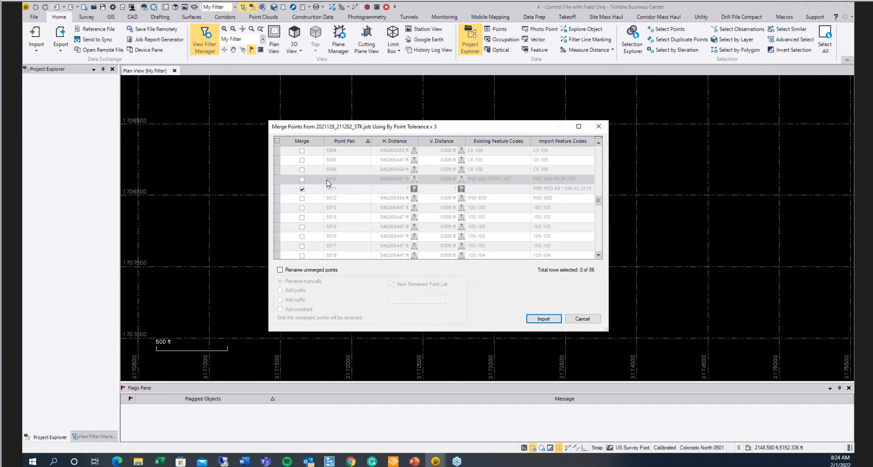
scroll(350, 203, "up", 1)
left_click(301, 160)
scroll(335, 193, "up", 10)
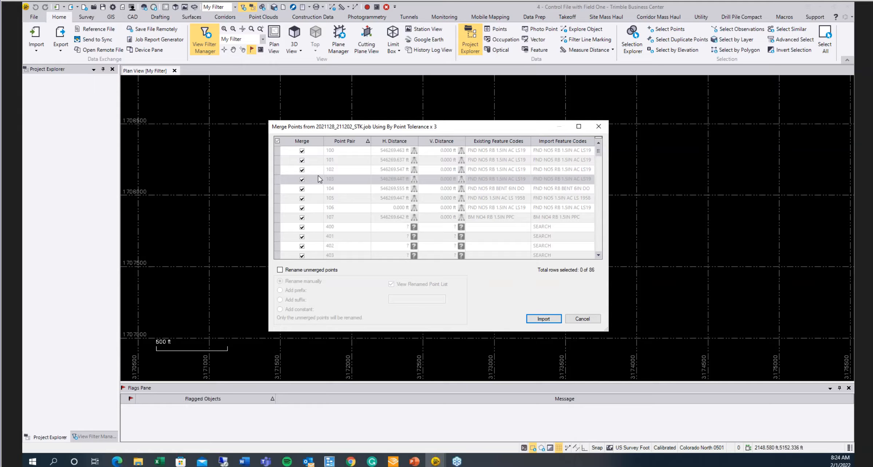
left_click(544, 318)
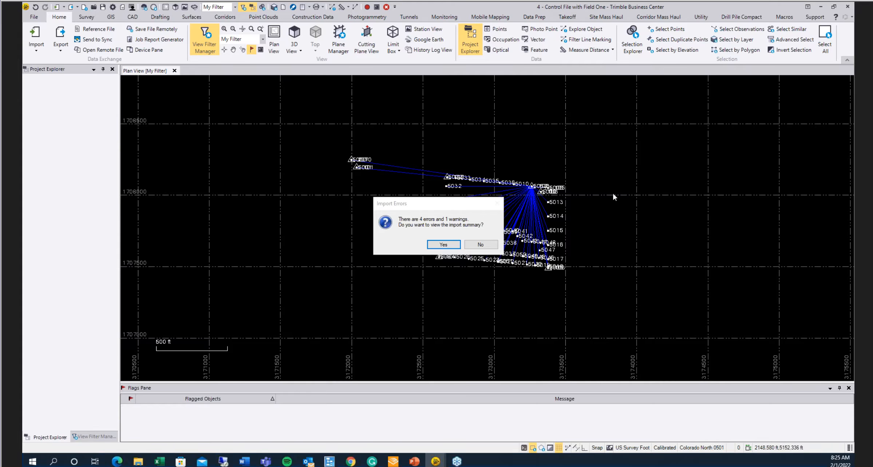
- Open and read the import summary of errors and warnings
left_click(443, 244)
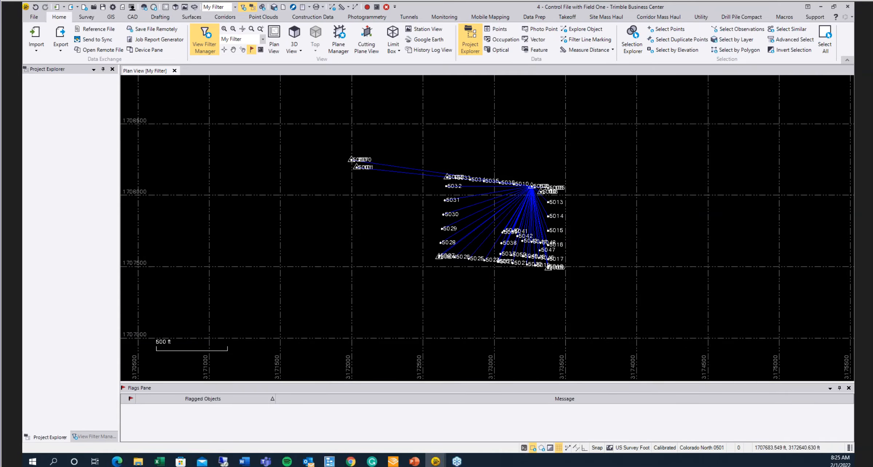
scroll(443, 239, "down", 2)
scroll(443, 238, "down", 5)
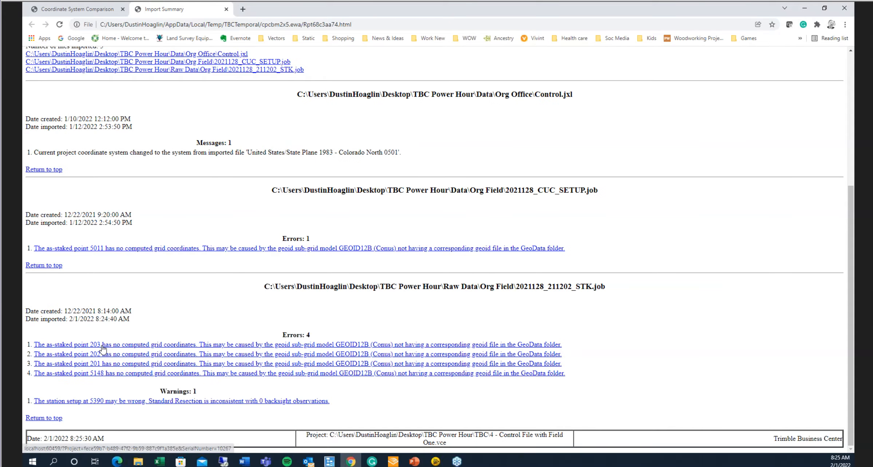
left_click(804, 8)
- Inspect the imported as-staked points and flagged tolerance issues across the plan view
scroll(466, 218, "up", 6)
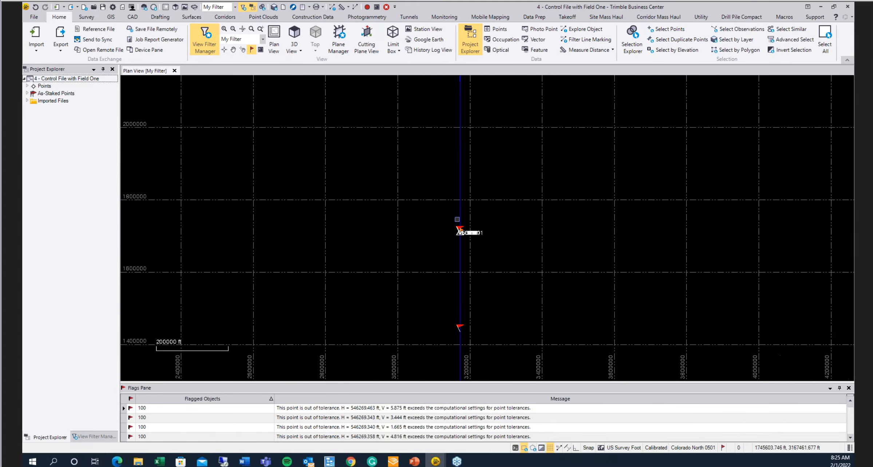
scroll(470, 220, "up", 15)
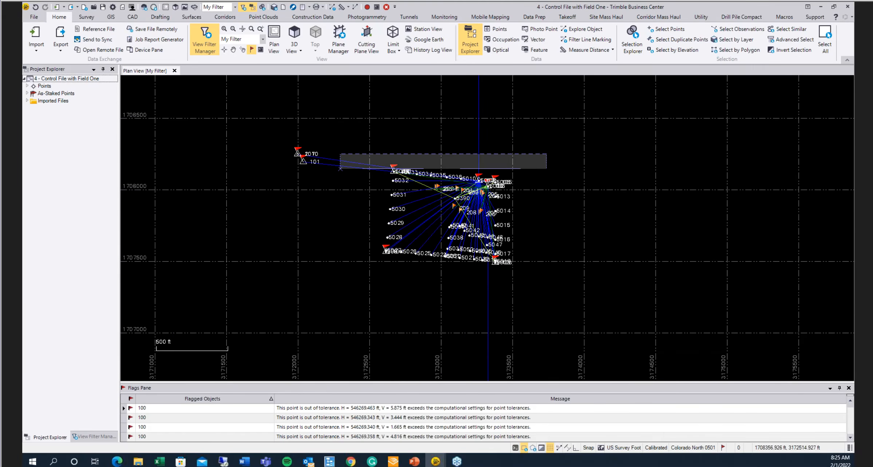
left_click_drag(290, 286, 279, 283)
key("Escape")
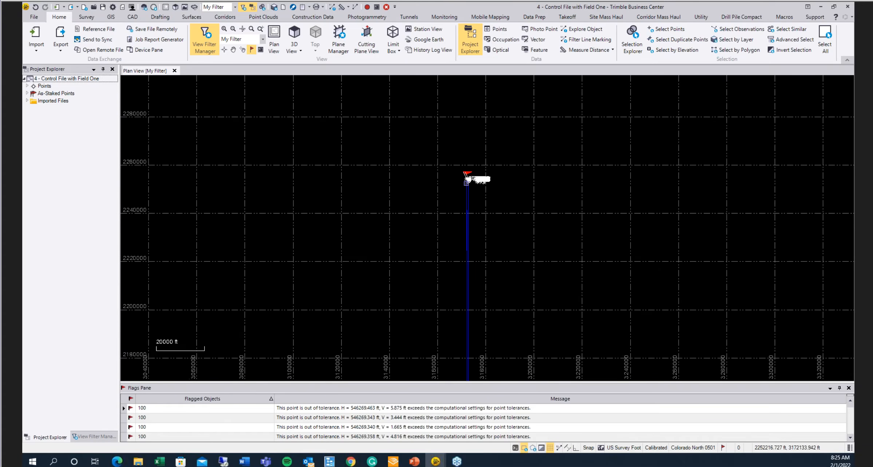
scroll(457, 302, "up", 3)
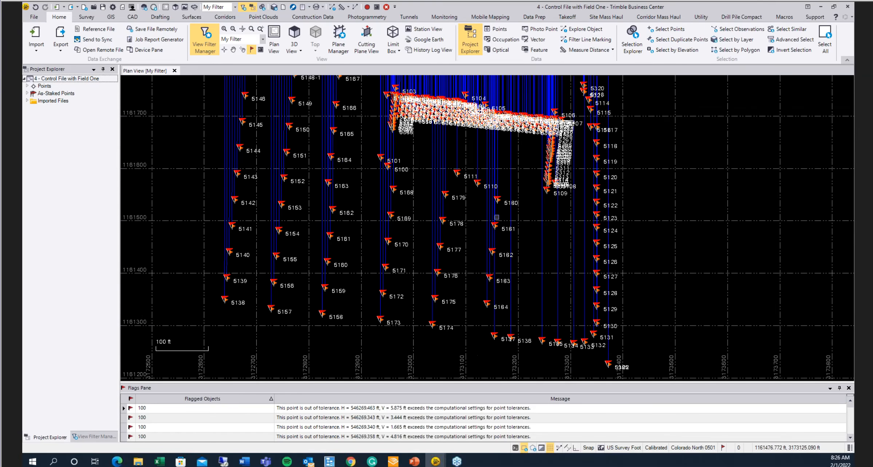
scroll(458, 295, "down", 10)
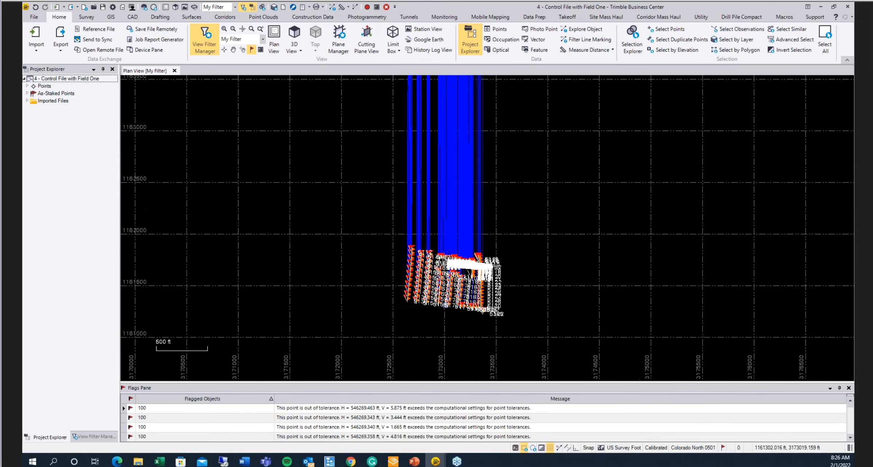
scroll(440, 314, "down", 8)
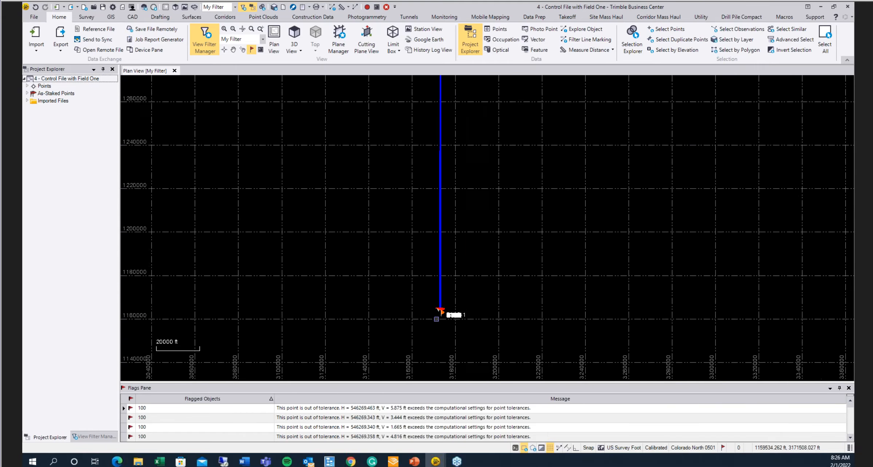
scroll(426, 171, "up", 6)
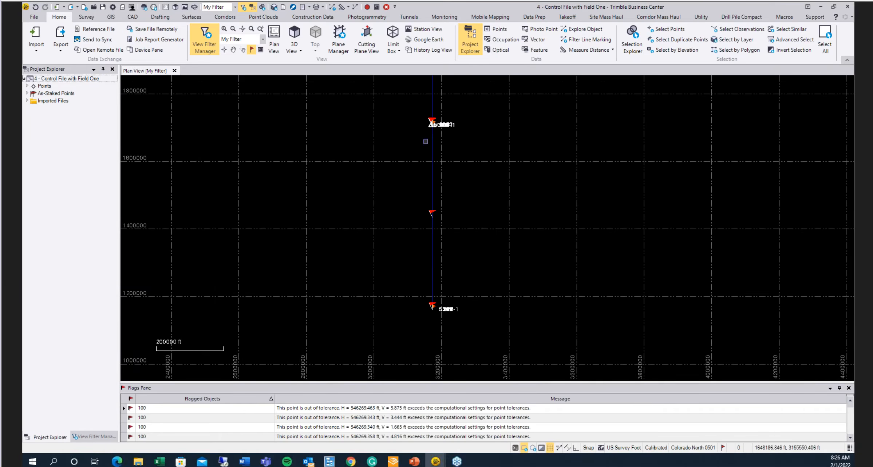
scroll(428, 182, "up", 3)
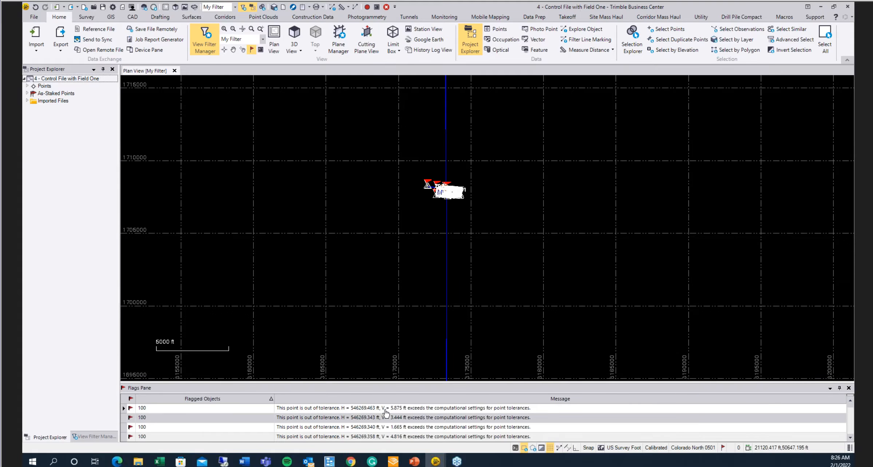
scroll(365, 433, "down", 5)
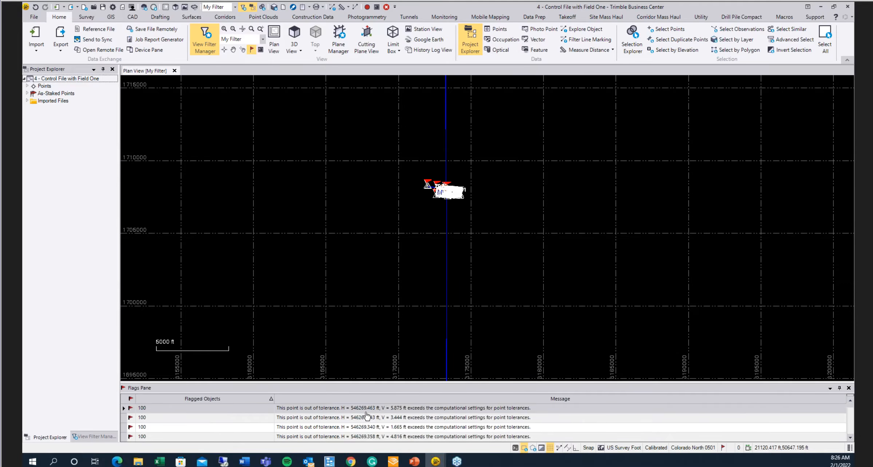
scroll(363, 430, "up", 5)
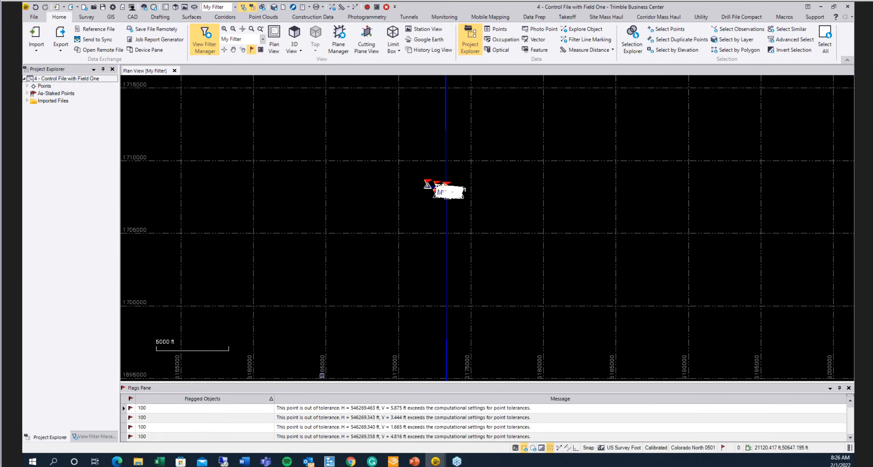
- Open Project Settings and review the Point Tolerances and GNSS Vector computation settings
left_click(112, 11)
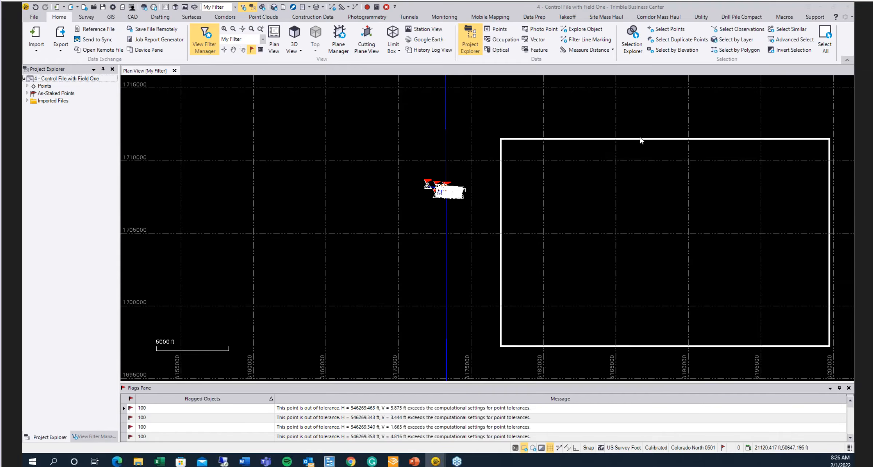
left_click(313, 176)
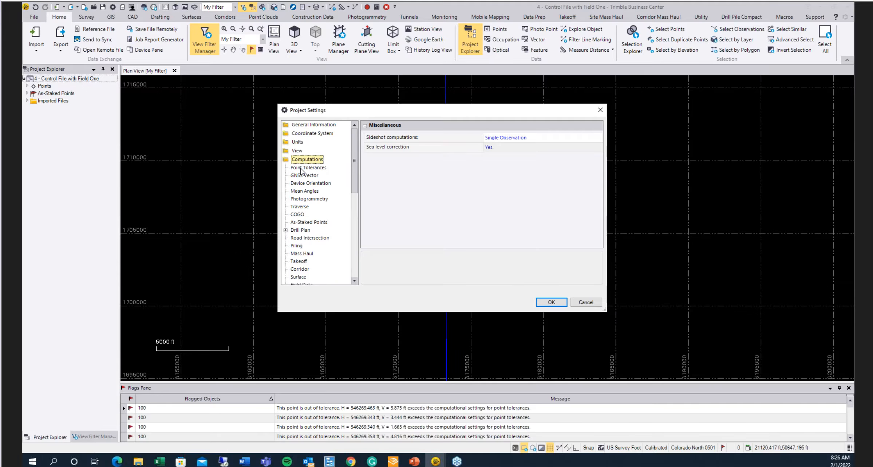
left_click(303, 168)
left_click(302, 176)
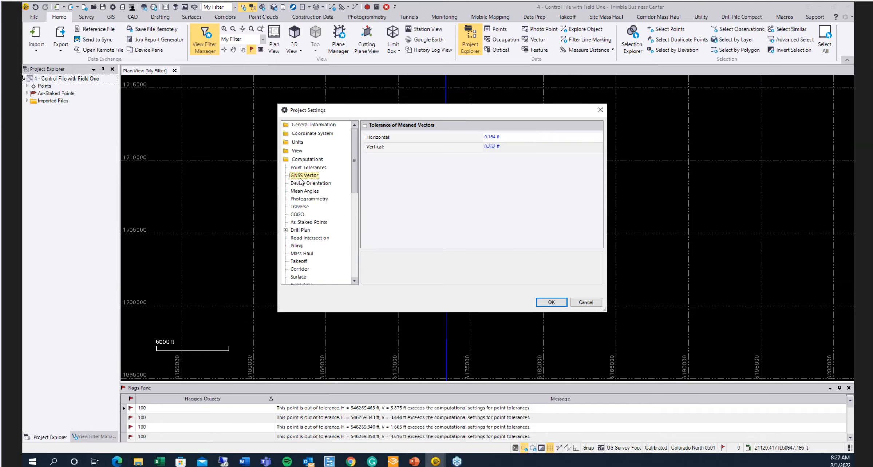
left_click(315, 168)
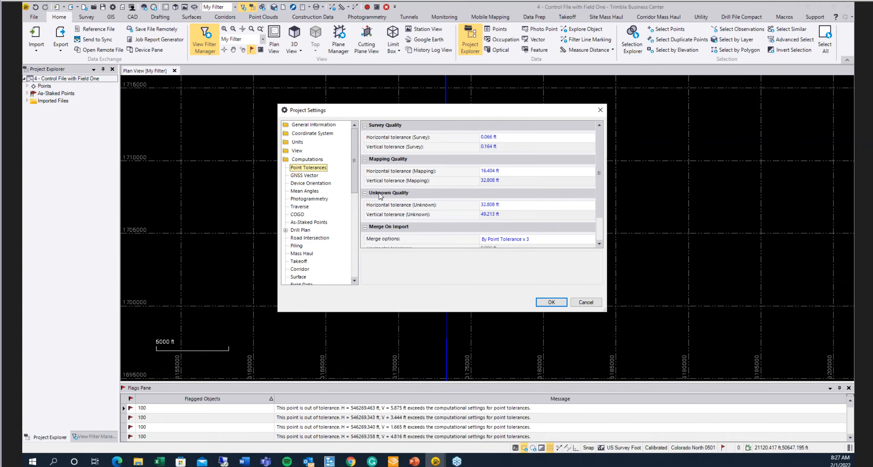
scroll(473, 218, "down", 2)
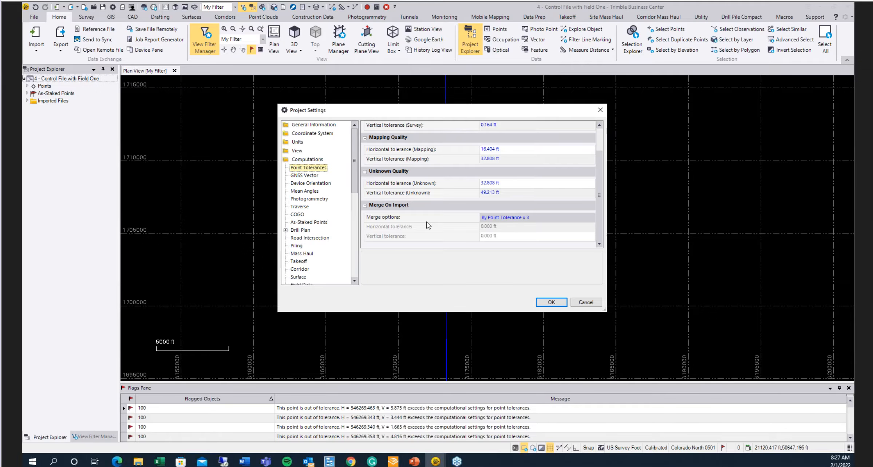
- Switch the merge-on-import option to By Custom Tolerance and back to By Point Tolerance x 3, then close the settings
left_click(484, 218)
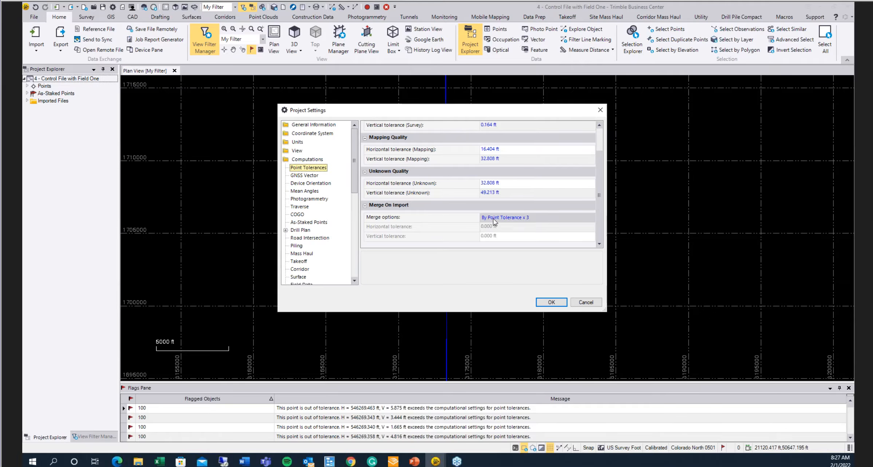
left_click(519, 217)
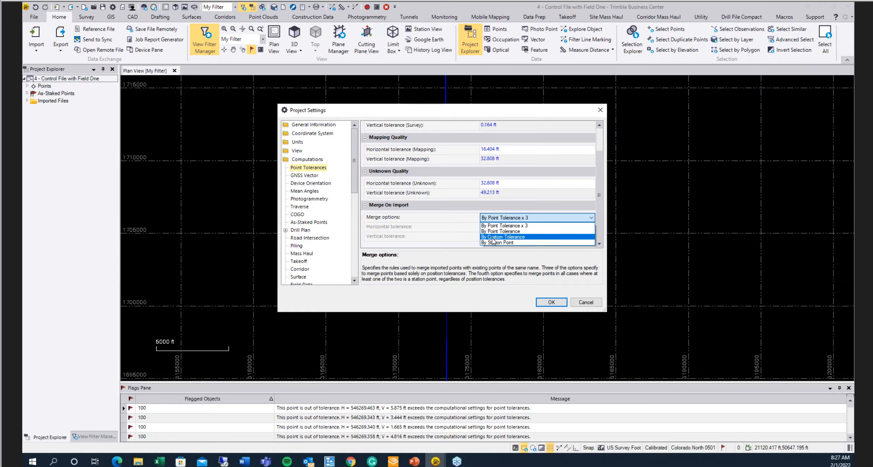
left_click(519, 237)
double_click(499, 227)
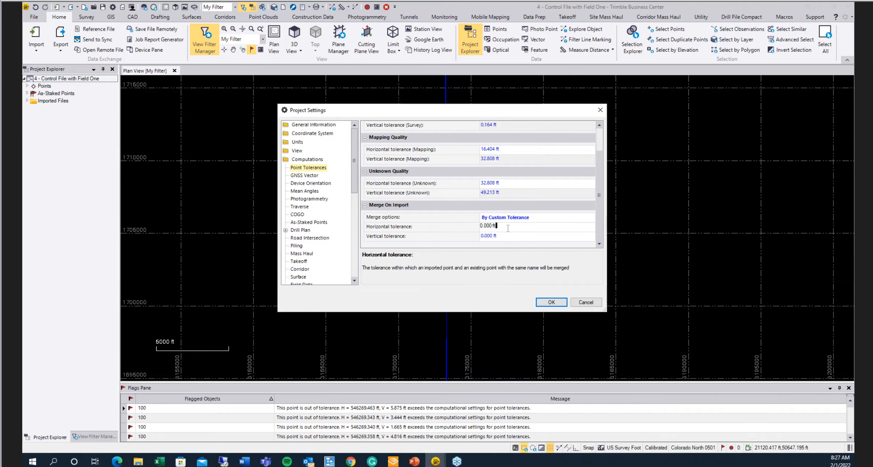
left_click(500, 239)
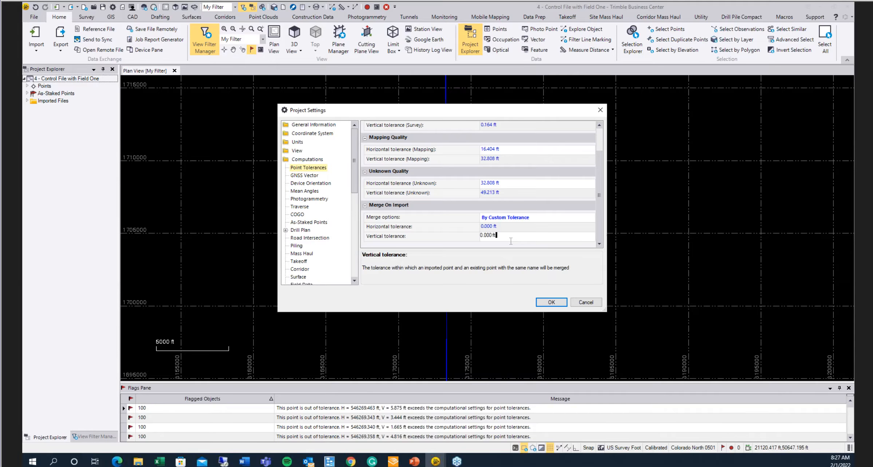
left_click(524, 217)
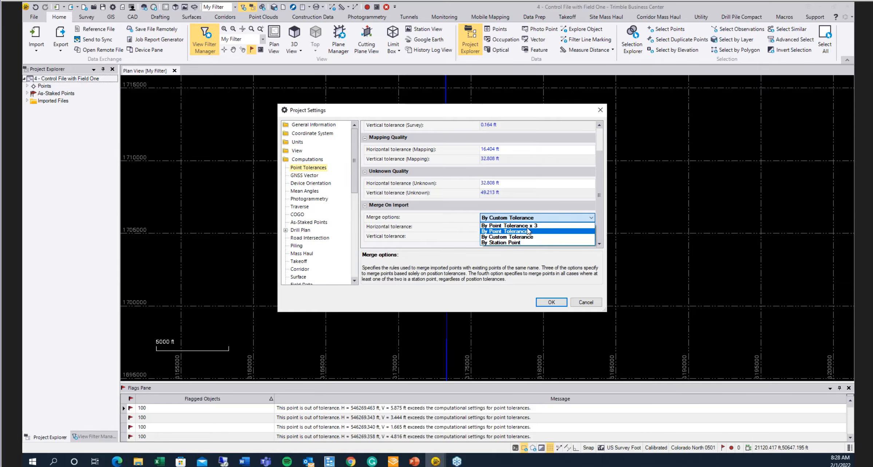
left_click(528, 225)
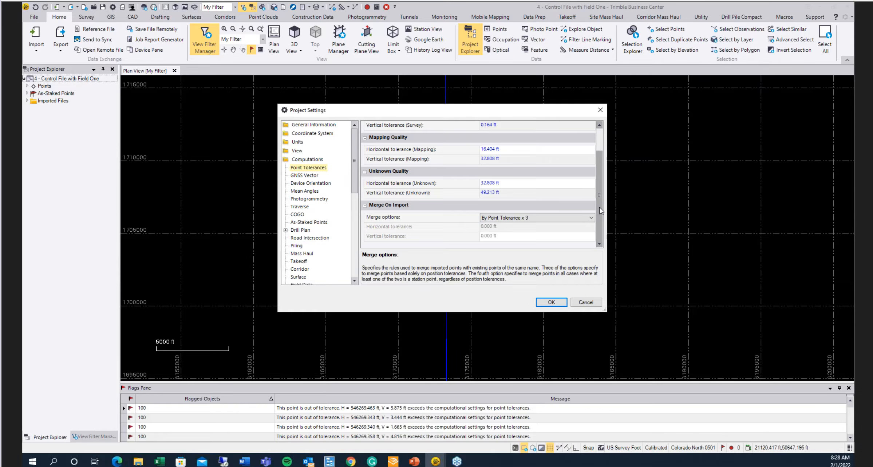
scroll(599, 146, "up", 1)
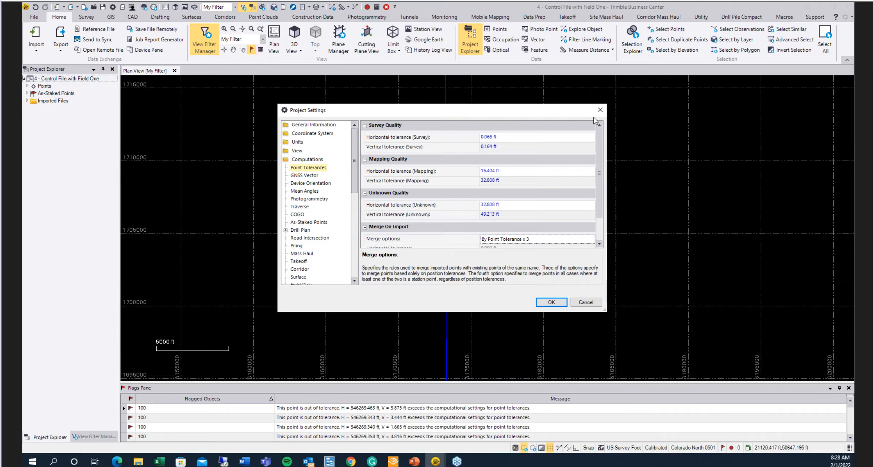
left_click(557, 299)
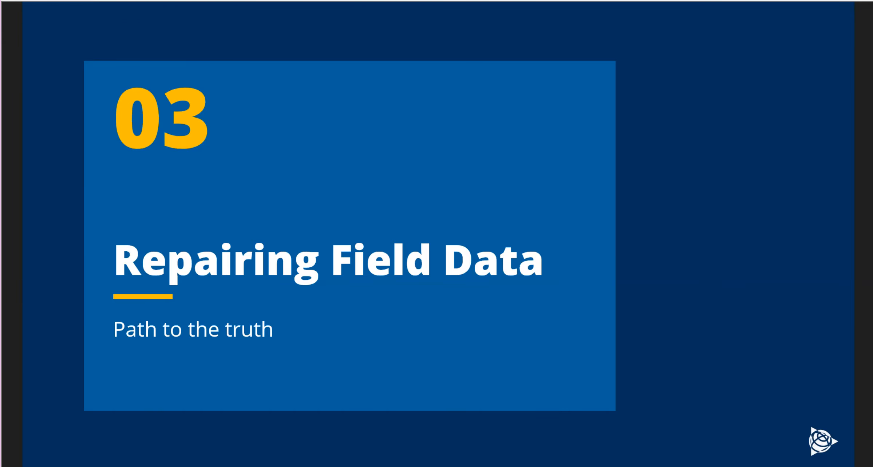
key("Right")
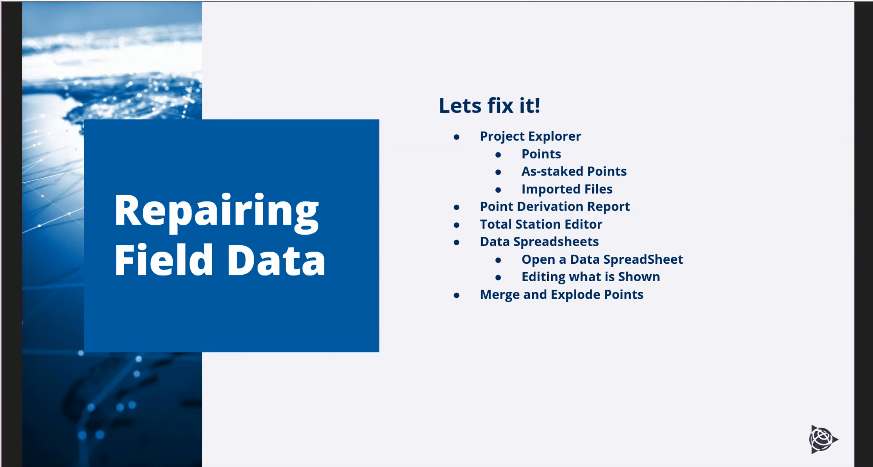
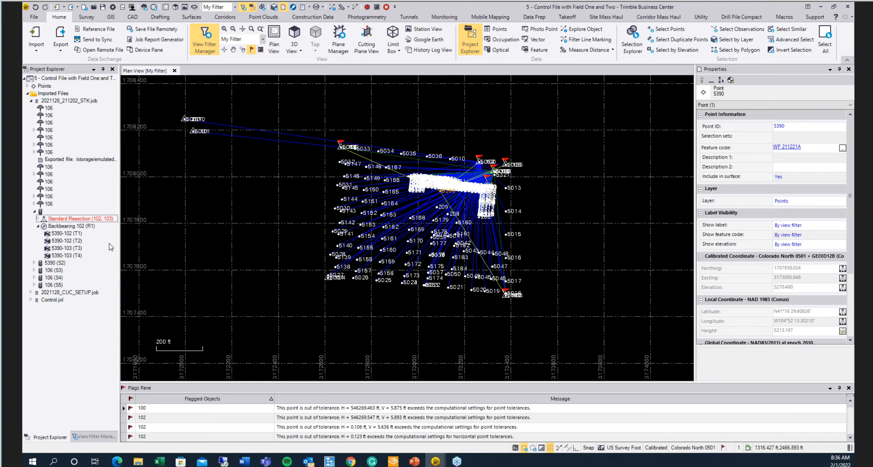
- Open the Point Derivation Report for point 100 and review its derivations and GNSS vectors
left_click(28, 86)
left_click(30, 94)
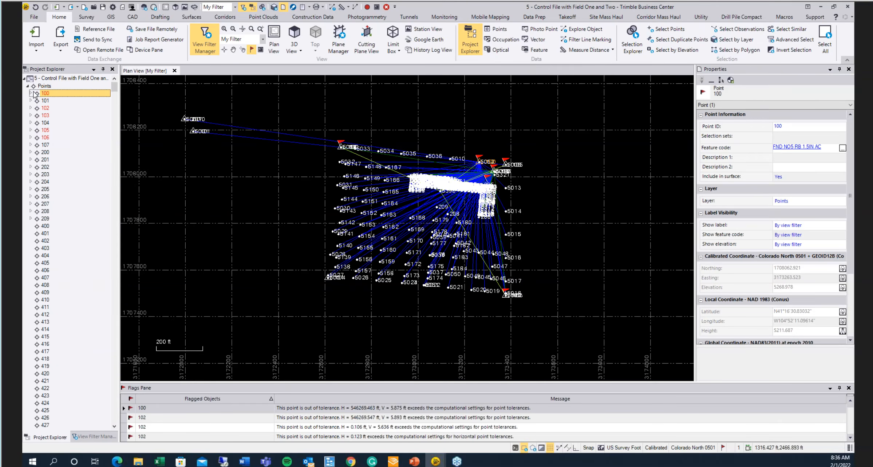
left_click(31, 94)
right_click(46, 94)
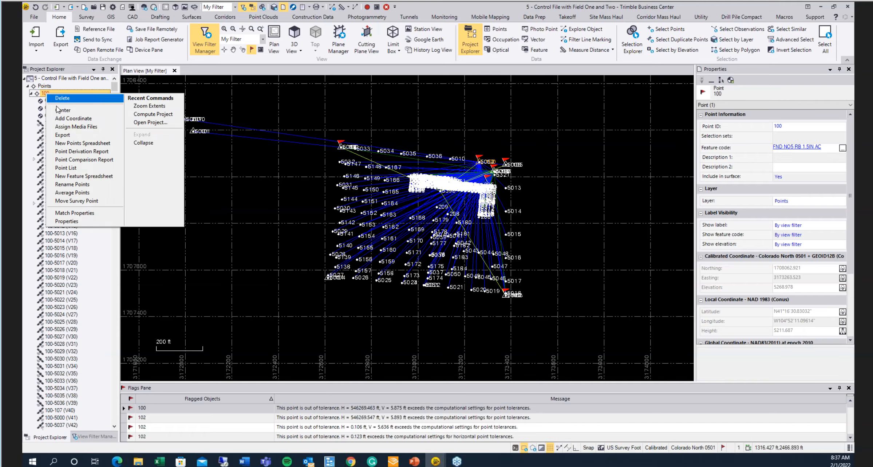
left_click(78, 151)
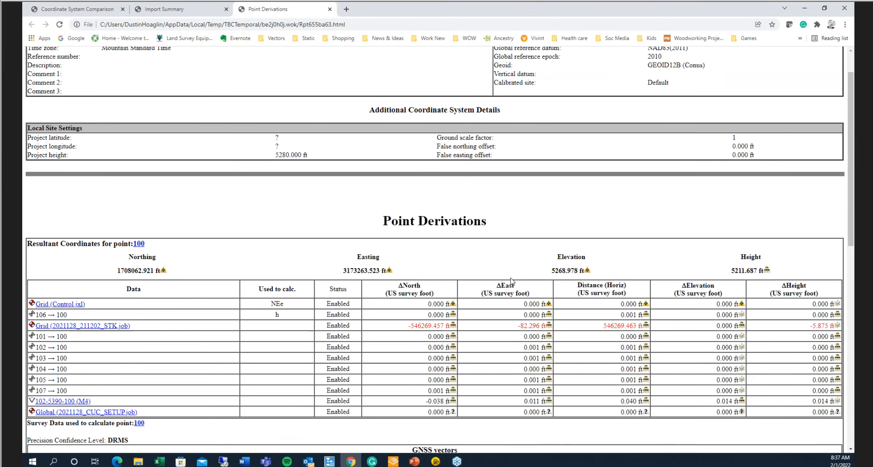
scroll(512, 281, "down", 5)
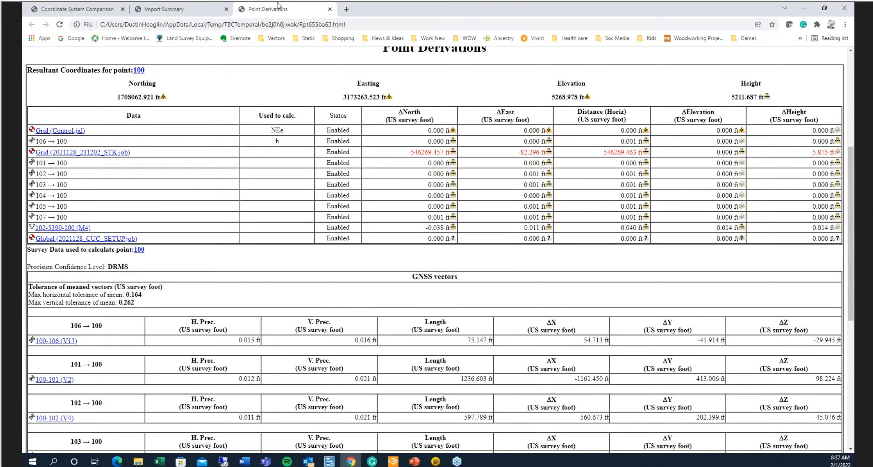
left_click(805, 7)
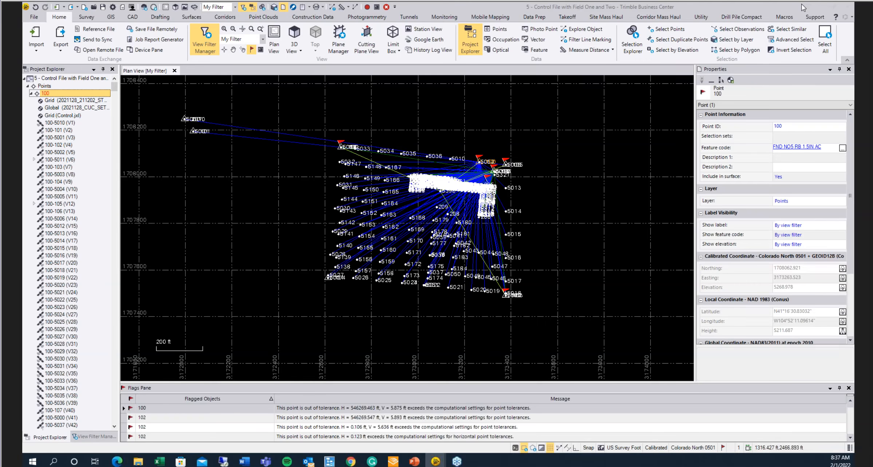
- Compare point 100's grid coordinates, then delete the grid coordinate coming from the 2021128_211202_STK job
left_click(63, 100)
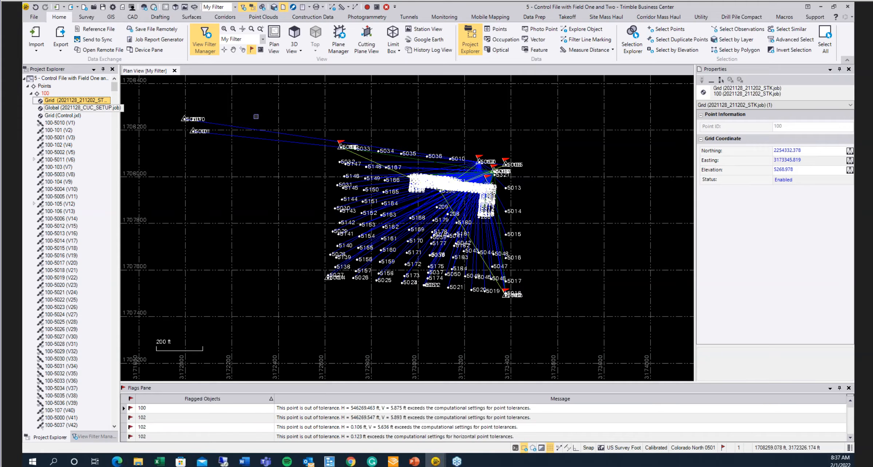
left_click(65, 116)
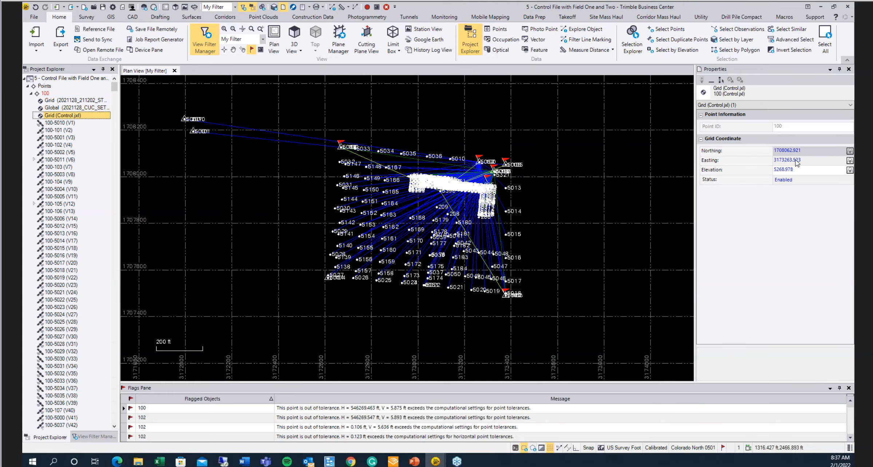
right_click(79, 101)
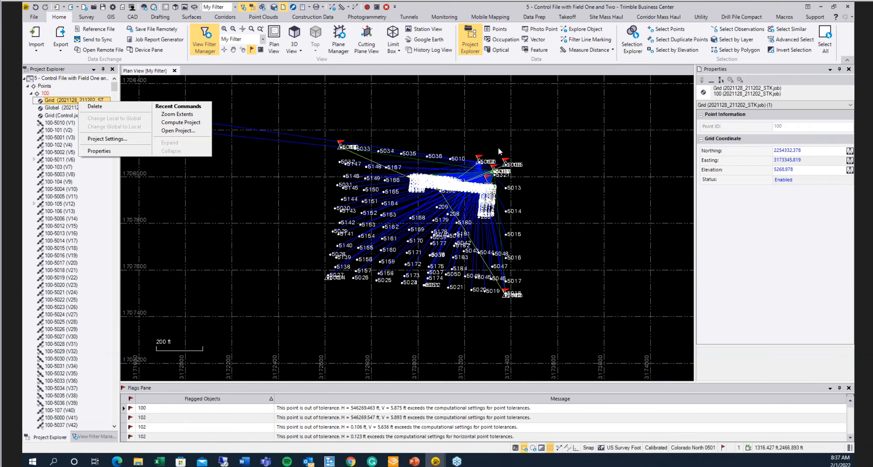
left_click(792, 180)
left_click(789, 181)
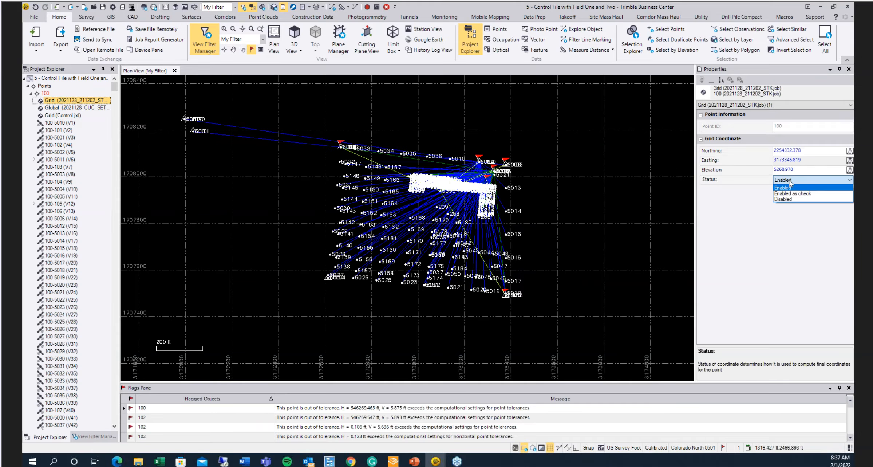
left_click(68, 99)
right_click(68, 99)
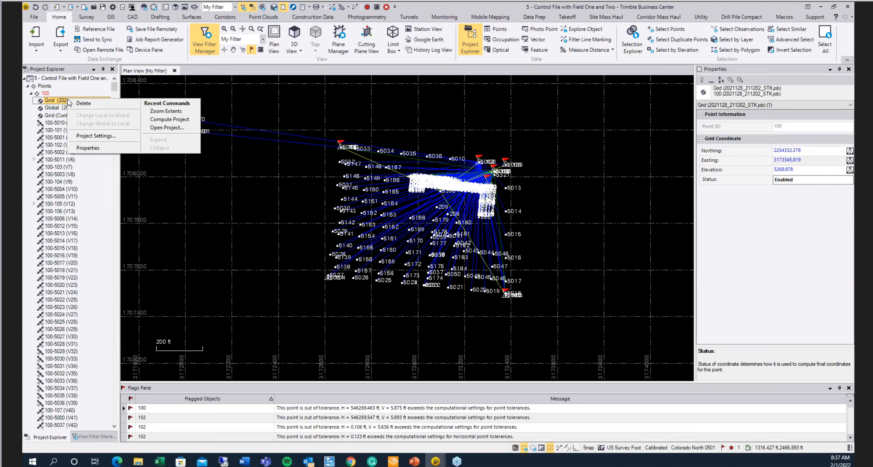
left_click(77, 104)
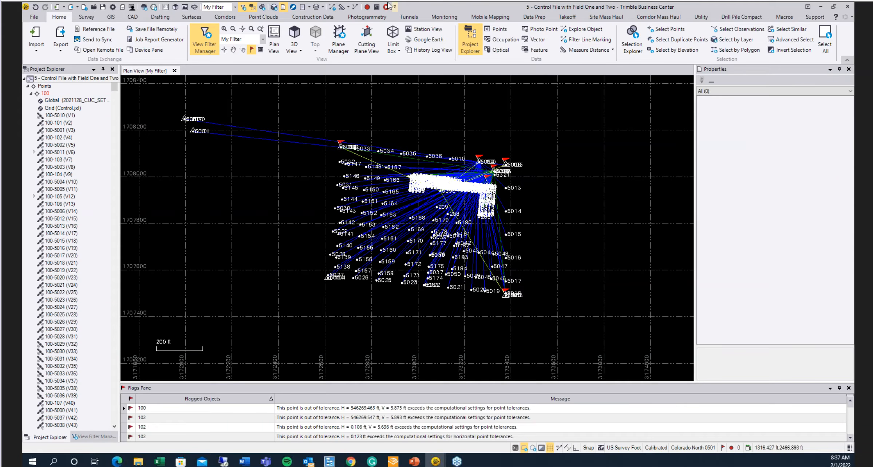
- Recompute the project and reselect point 100 before returning to the imported files tree
left_click(368, 7)
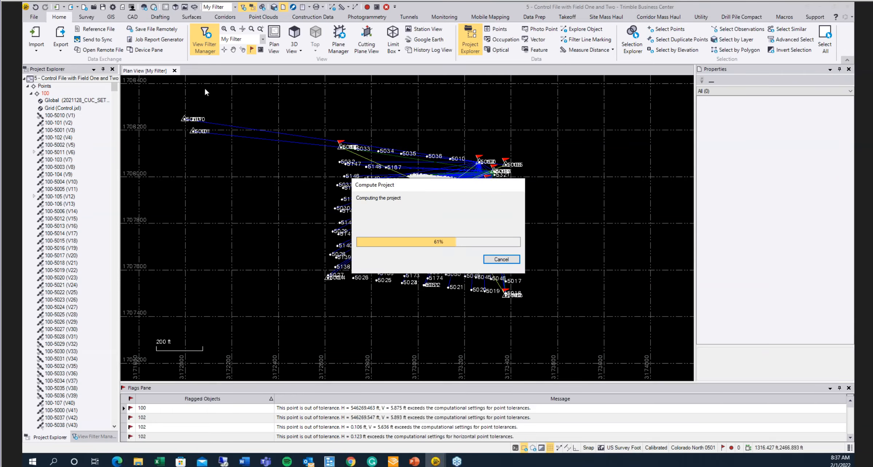
left_click(45, 93)
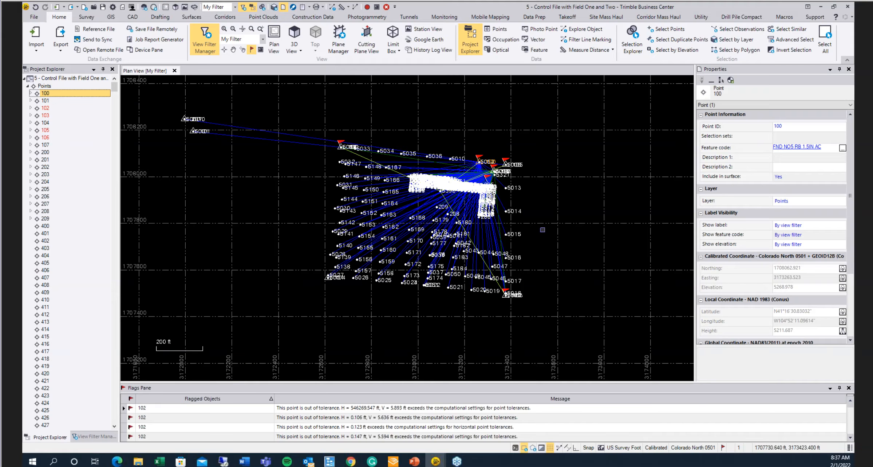
left_click(27, 86)
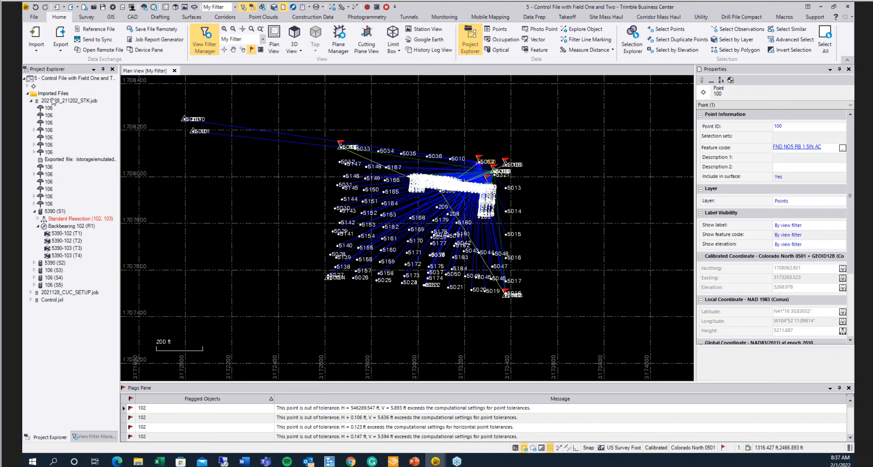
- Inspect the backsight observations T1 to T4 under Backbearing 102 (R1) at station 5390 (S1), comparing target heights and prism constants
left_click(64, 234)
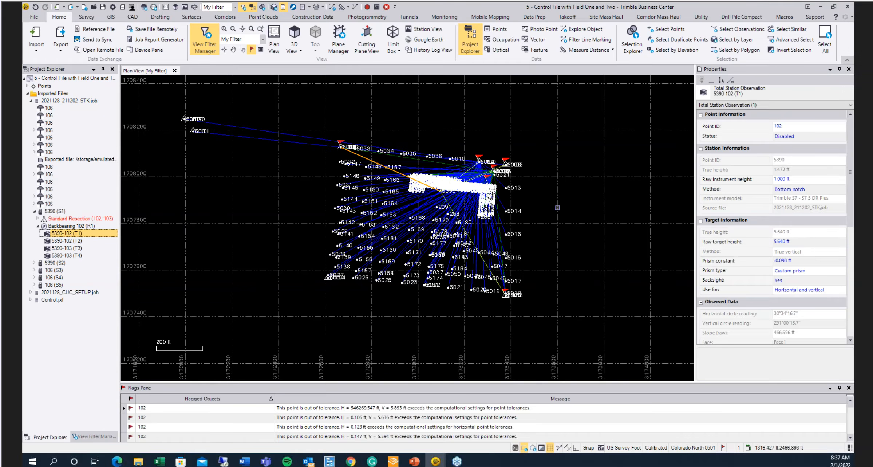
left_click(66, 241)
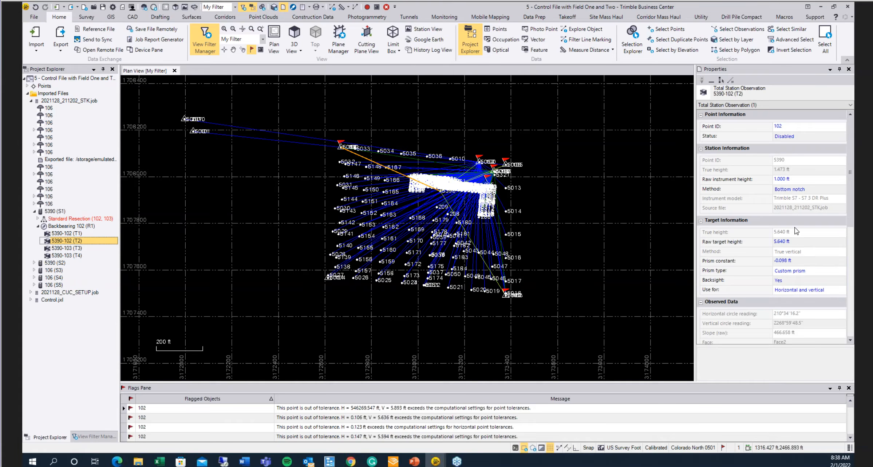
left_click(792, 260)
left_click_drag(801, 259, 759, 260)
left_click(55, 235)
left_click(57, 248)
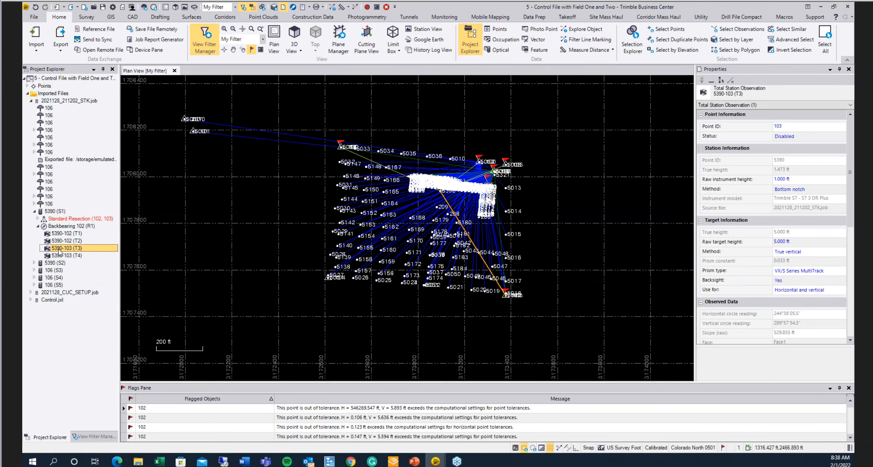
left_click(62, 255)
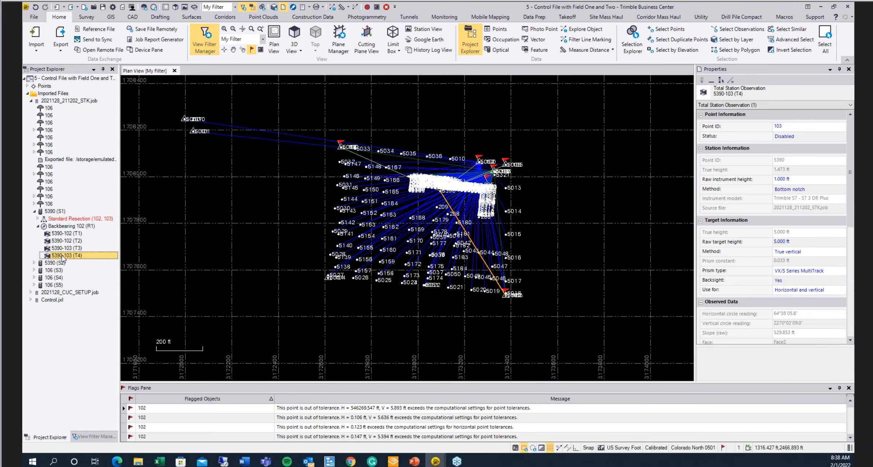
- Expand station 5390 (S2) and inspect the backsight observation 5390-102 (T19) under Backbearing 102 (R4)
left_click(34, 263)
left_click(59, 291)
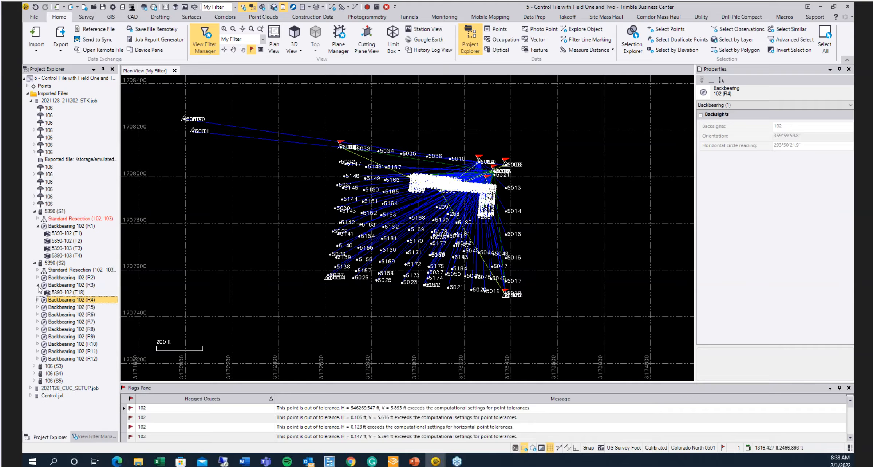
left_click(60, 293)
left_click(57, 301)
left_click(39, 299)
left_click(61, 308)
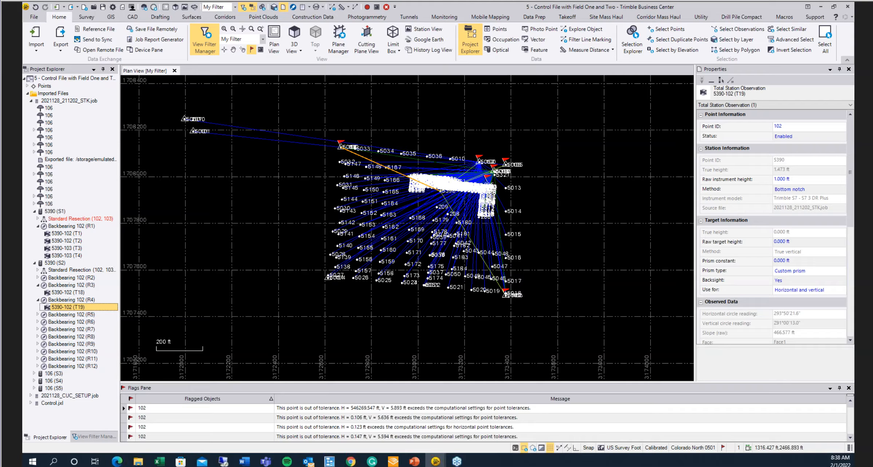
left_click(38, 299)
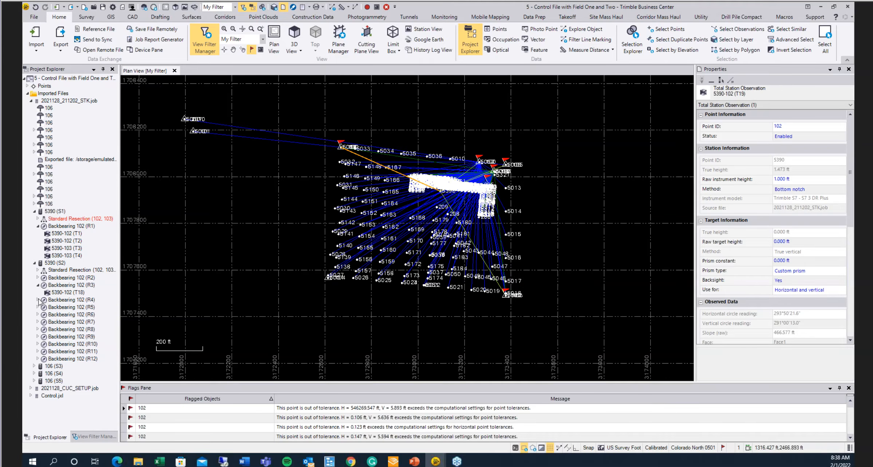
left_click(39, 285)
left_click(35, 262)
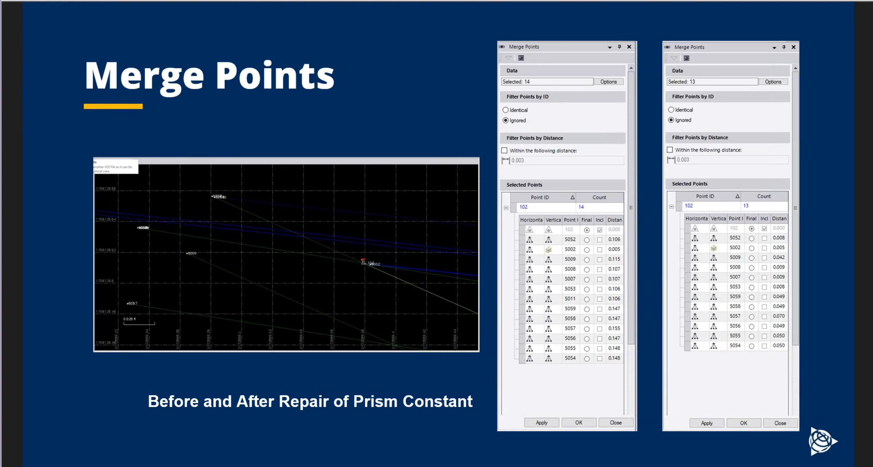
- Zoom in on point 102 in the plan view and inspect it and the RTK vector to 5002
key("alt+Tab")
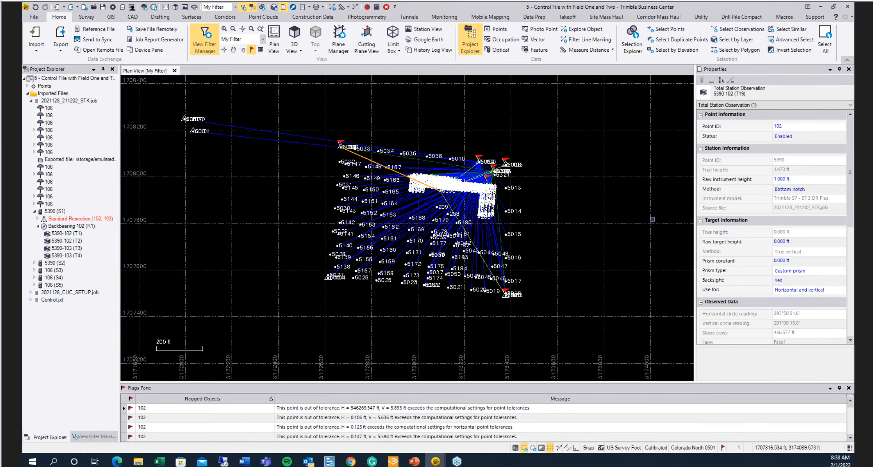
scroll(340, 146, "up", 15)
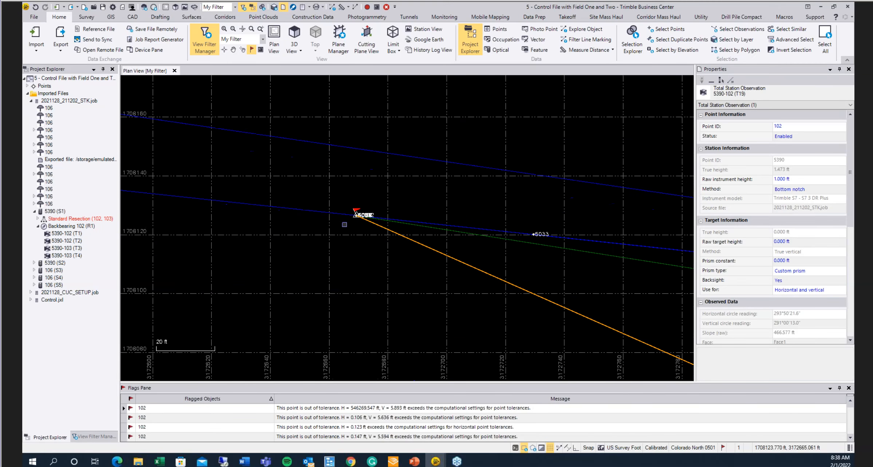
scroll(372, 193, "up", 15)
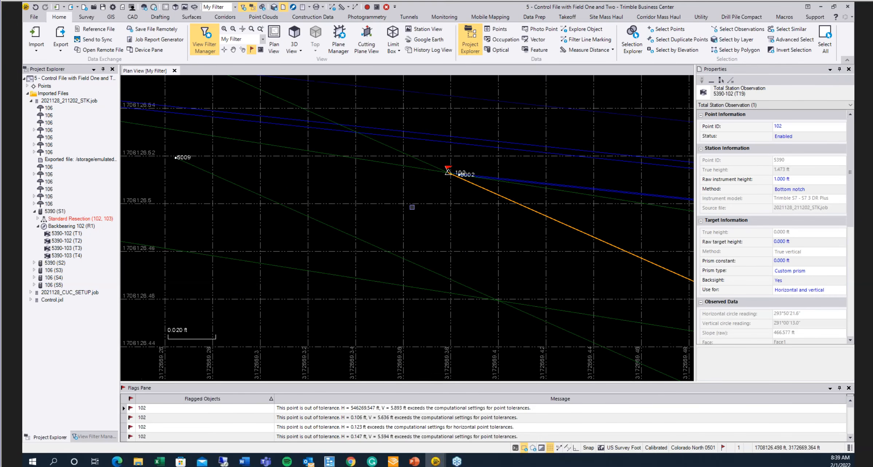
left_click(452, 161)
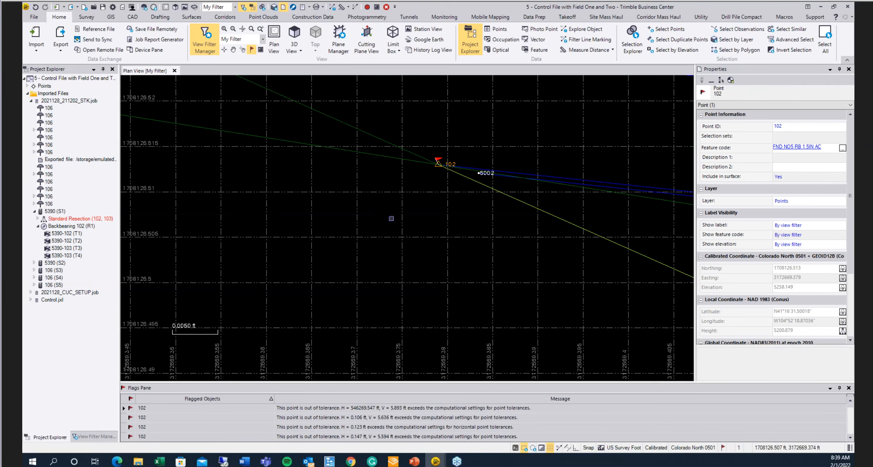
left_click(488, 178)
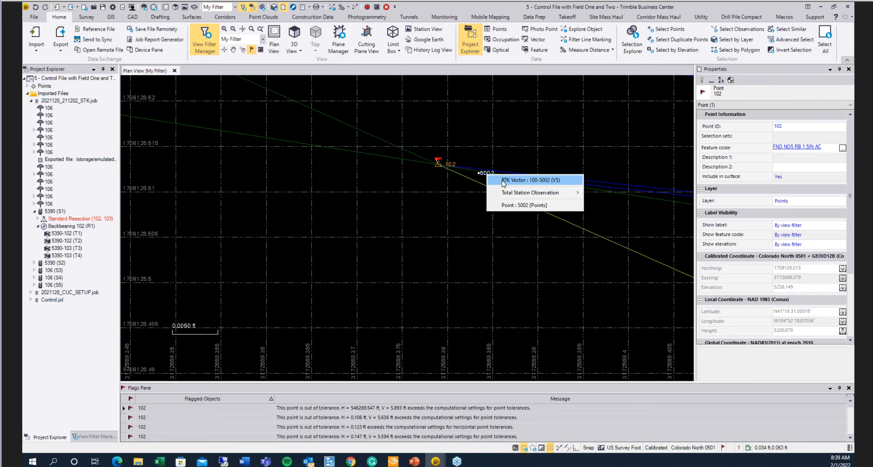
left_click(541, 180)
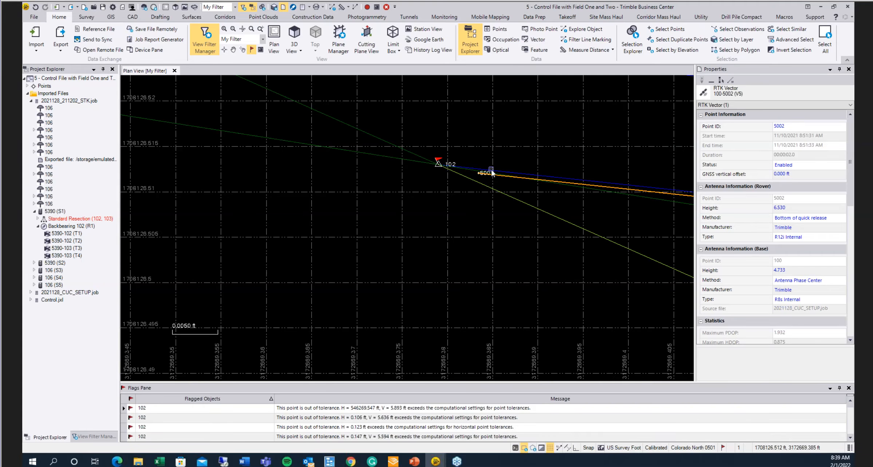
left_click(462, 195)
- Zoom out around point 102 and inspect the nearby stakeout points such as 5007 and 5011
scroll(466, 195, "down", 5)
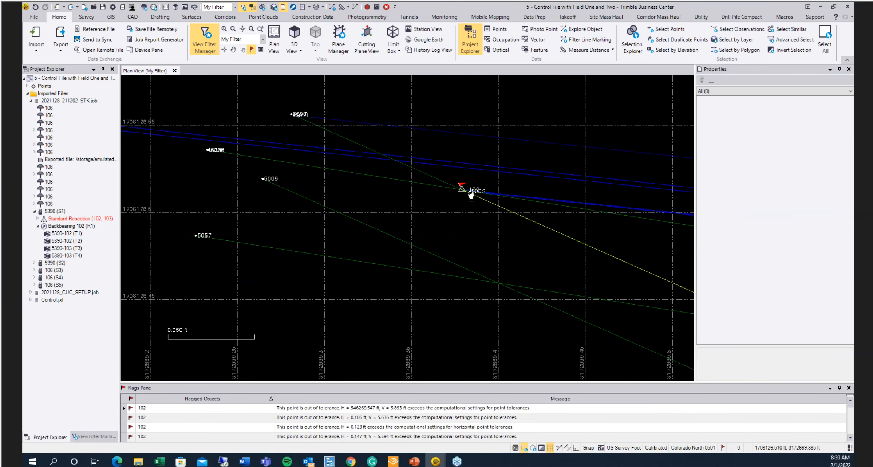
scroll(248, 79, "up", 3)
left_click(320, 132)
left_click(351, 135)
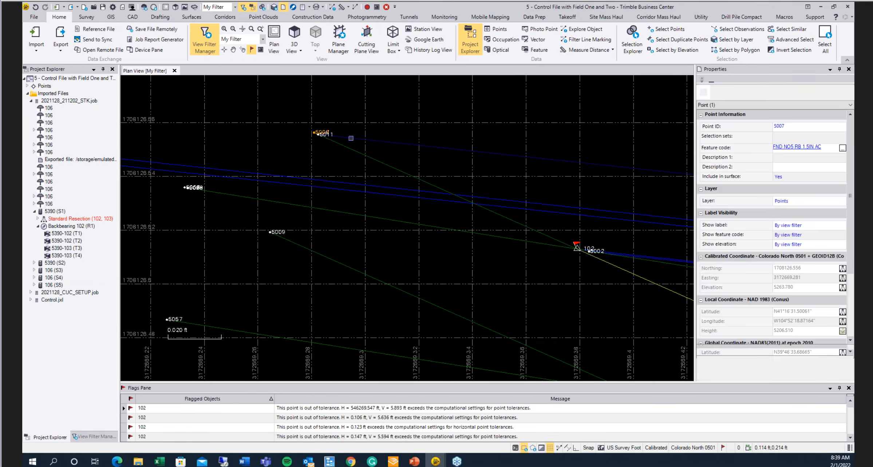
left_click(332, 138)
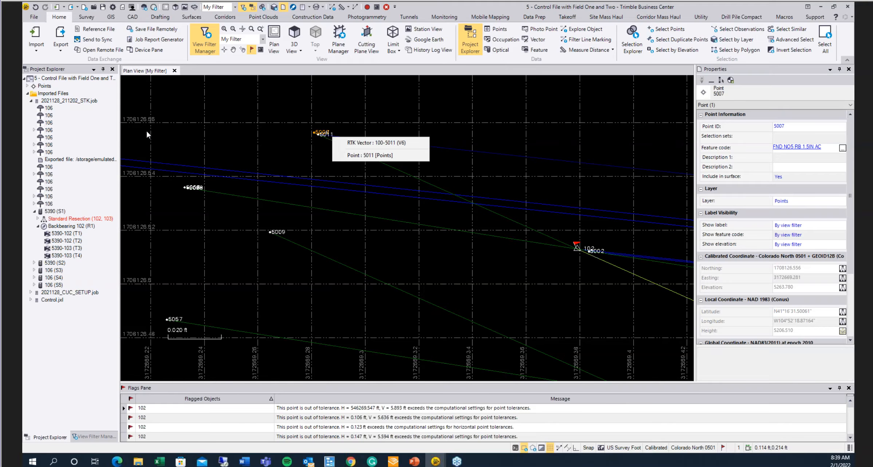
left_click(195, 183)
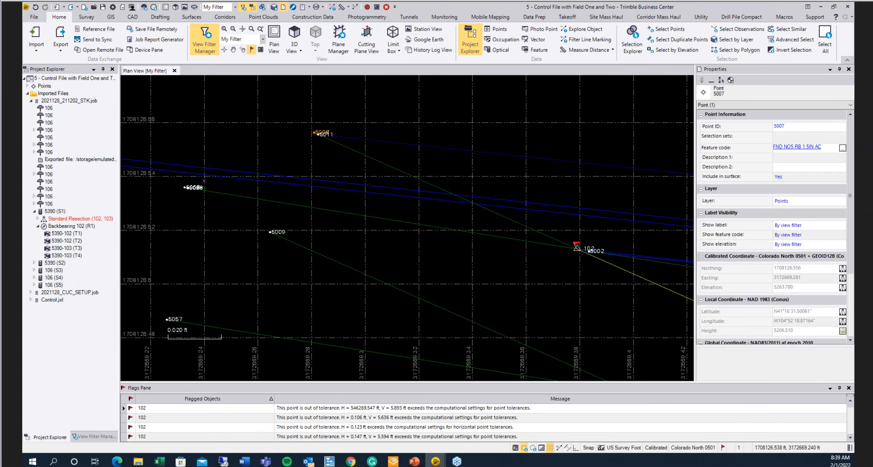
left_click(196, 186)
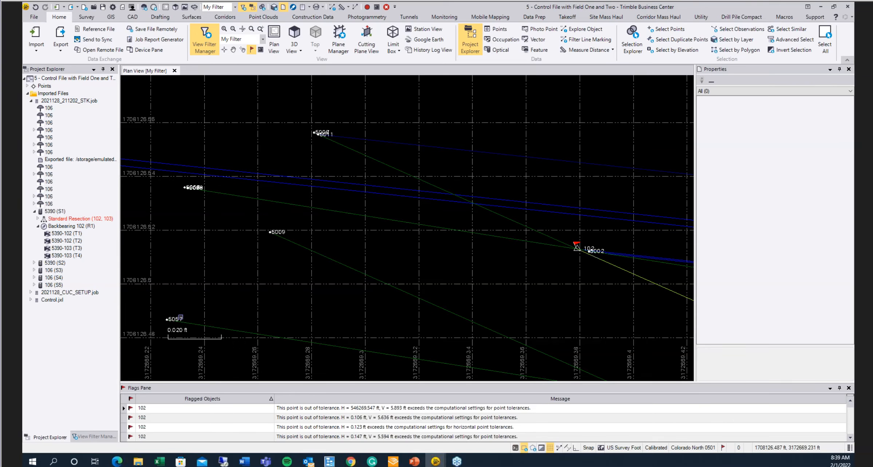
- Select the twelve shots clustered around point 102, including points 5057, 5009, 5058, 5011 and 5002
left_click(179, 317)
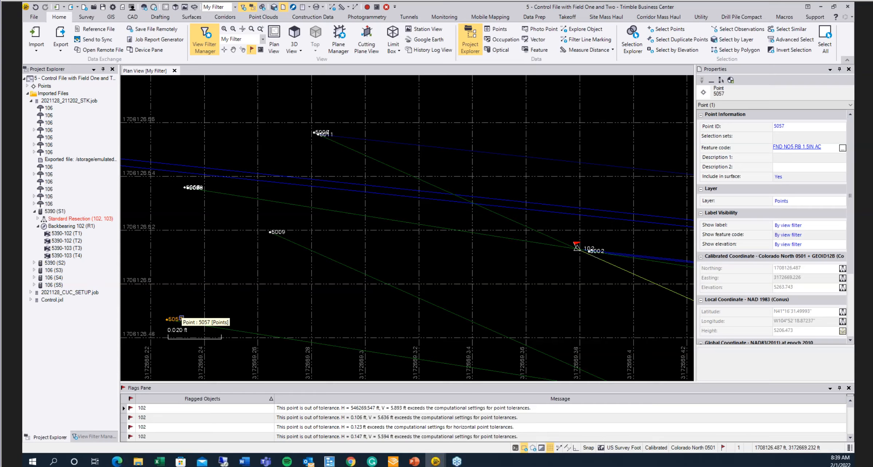
left_click(285, 233, "ctrl")
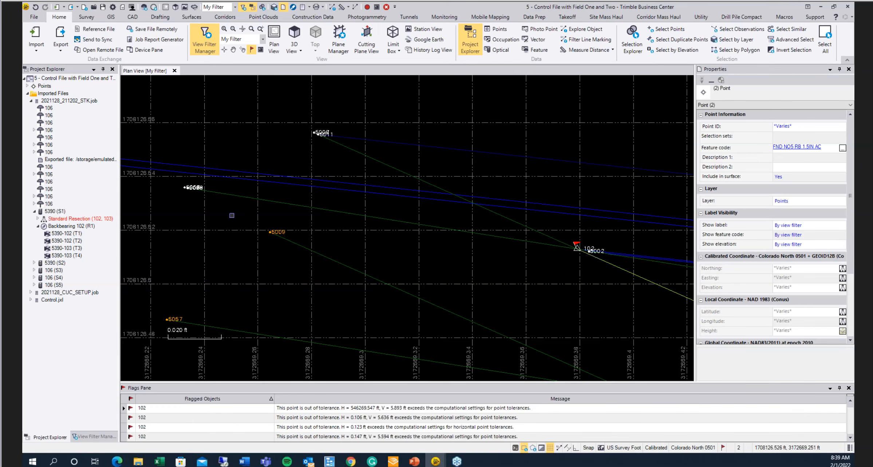
left_click_drag(269, 187, 180, 323)
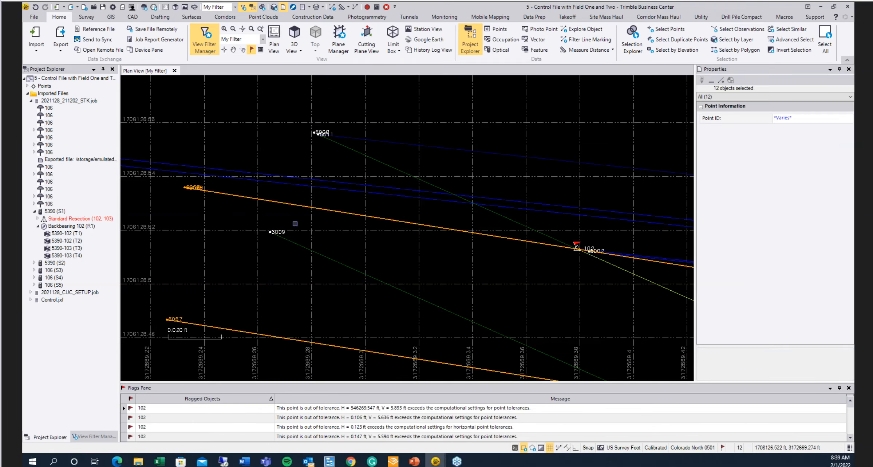
left_click_drag(283, 222, 243, 247, "ctrl")
left_click(296, 243, "ctrl")
left_click(337, 211, "ctrl")
left_click(306, 341, "ctrl")
left_click_drag(342, 117, 318, 141, "ctrl")
left_click(458, 184, "ctrl")
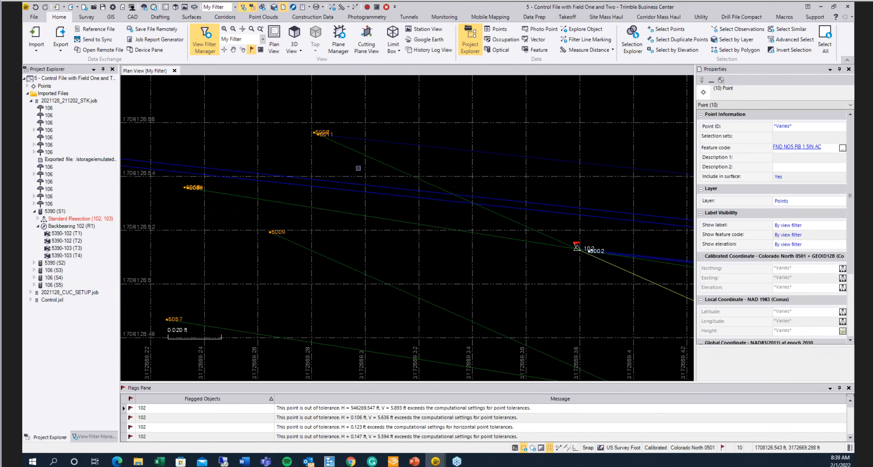
left_click_drag(633, 249, 574, 266, "ctrl")
left_click(594, 286)
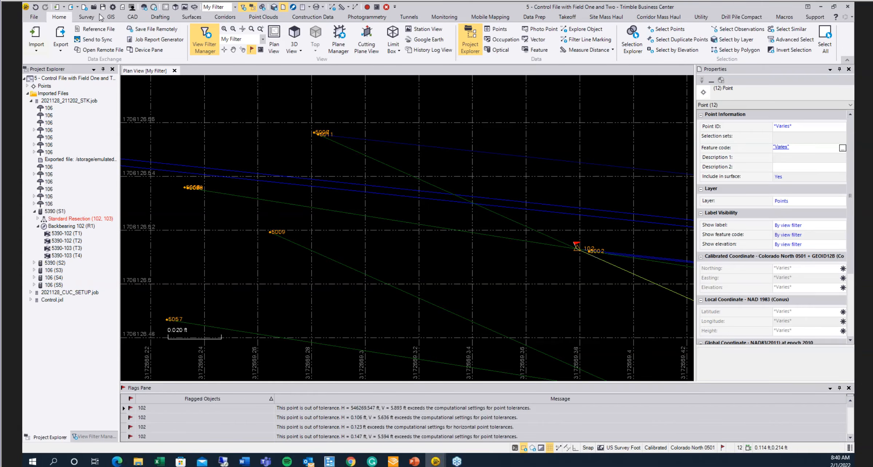
- Open Merge Points for the twelve selected points and review the point list grouped under point ID 102
left_click(86, 18)
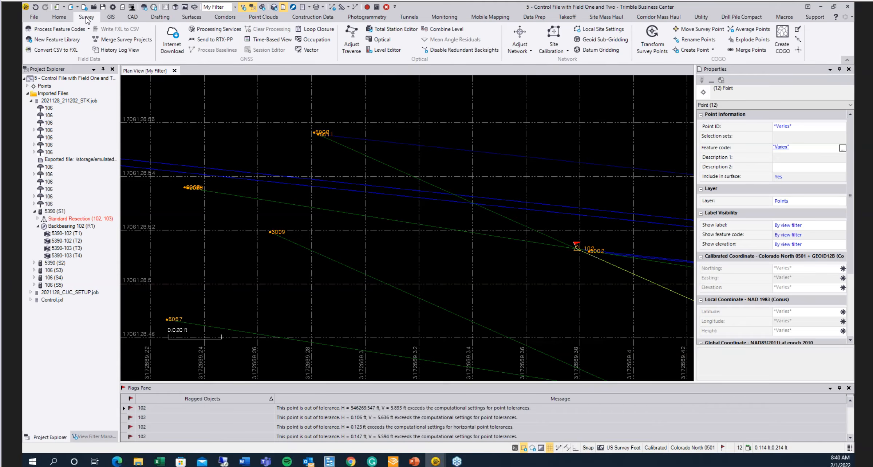
left_click(751, 50)
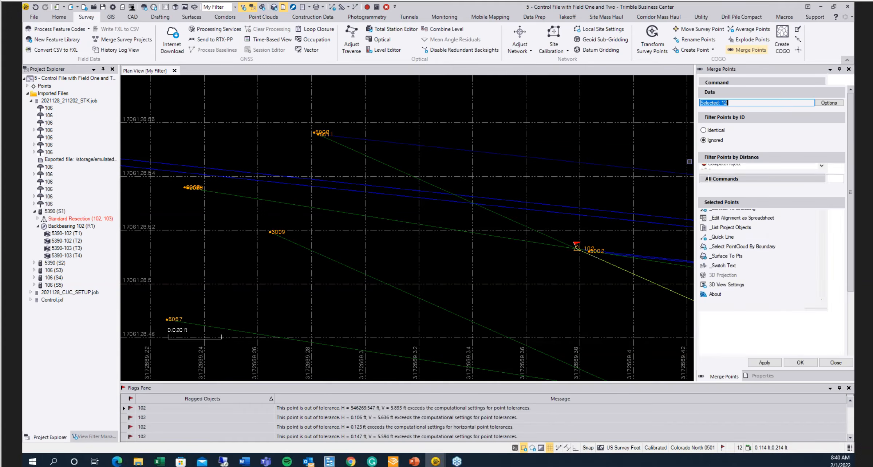
left_click(704, 224)
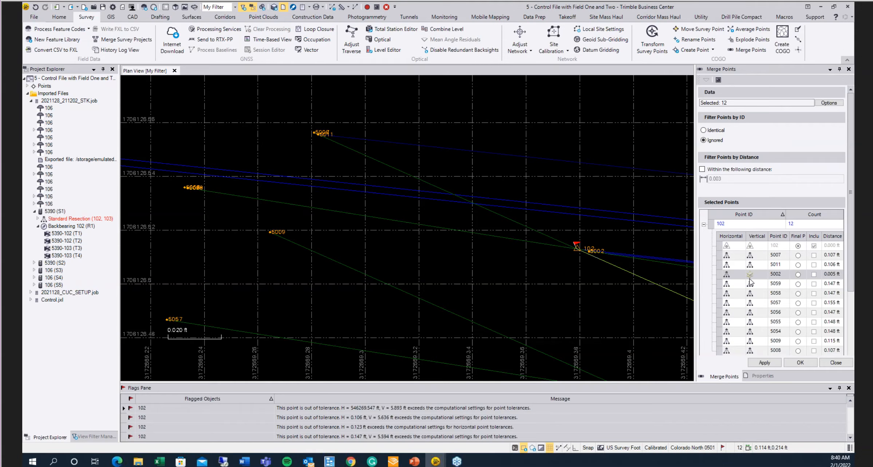
scroll(747, 281, "down", 2)
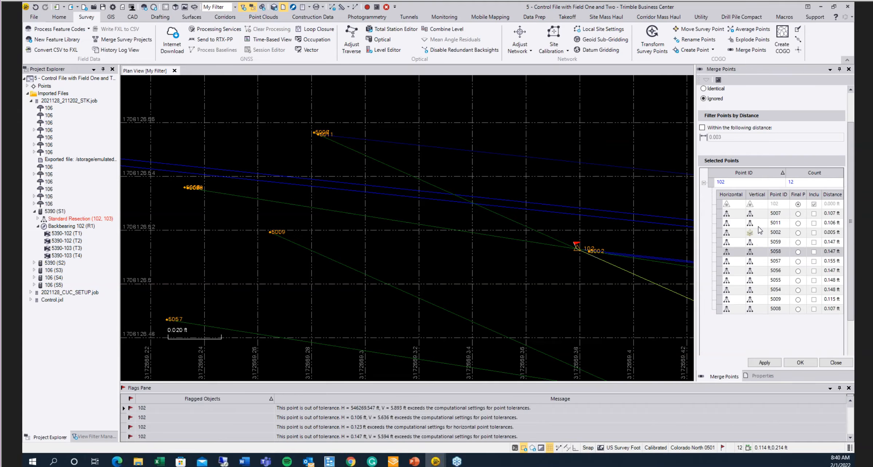